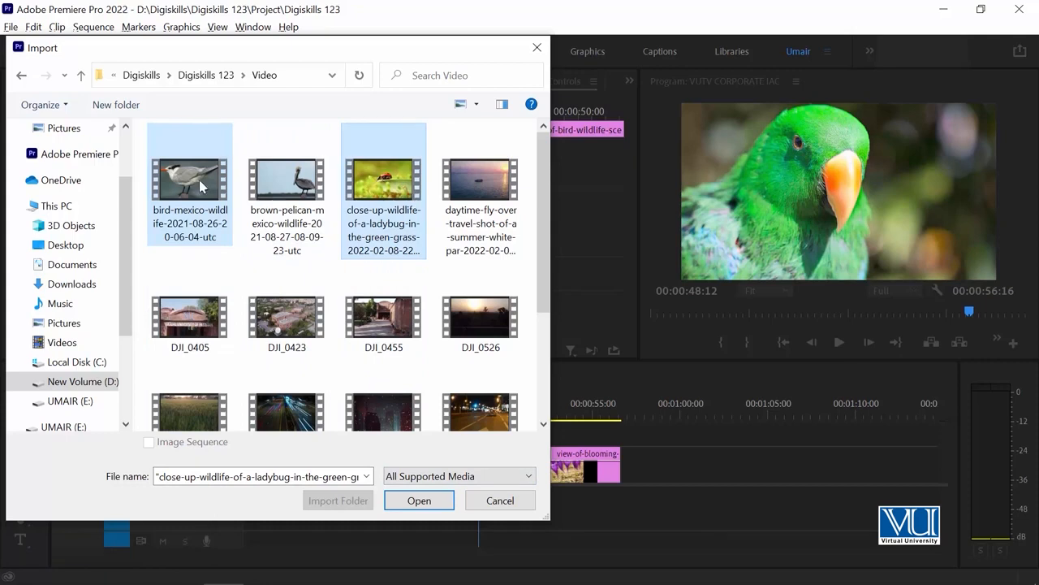
Import the selected close-up-wildlife-of-a-ladybug and bird-mexico-wildlife videos into the project and clear the item selection
click(408, 498)
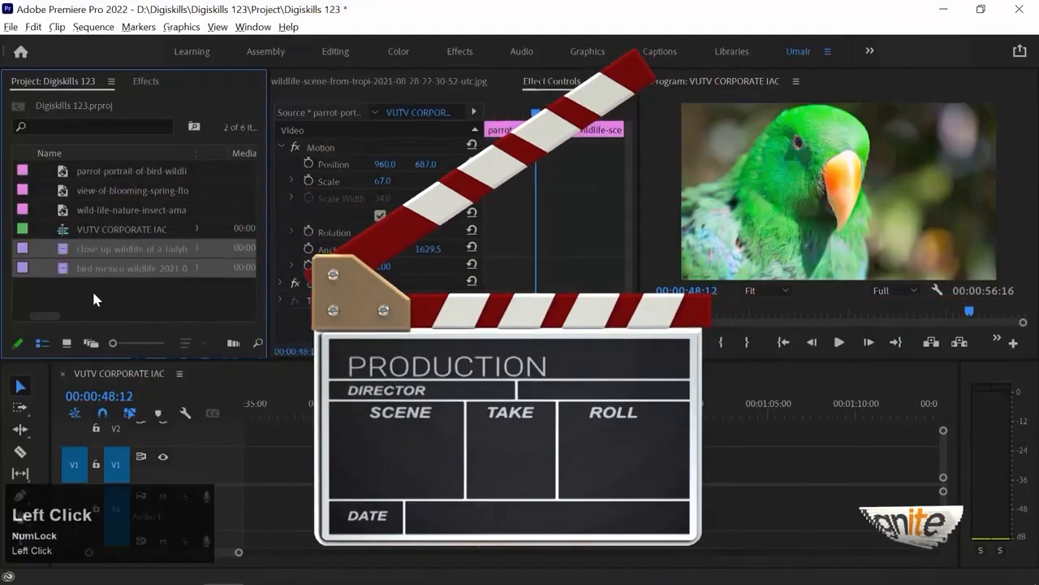
click(93, 294)
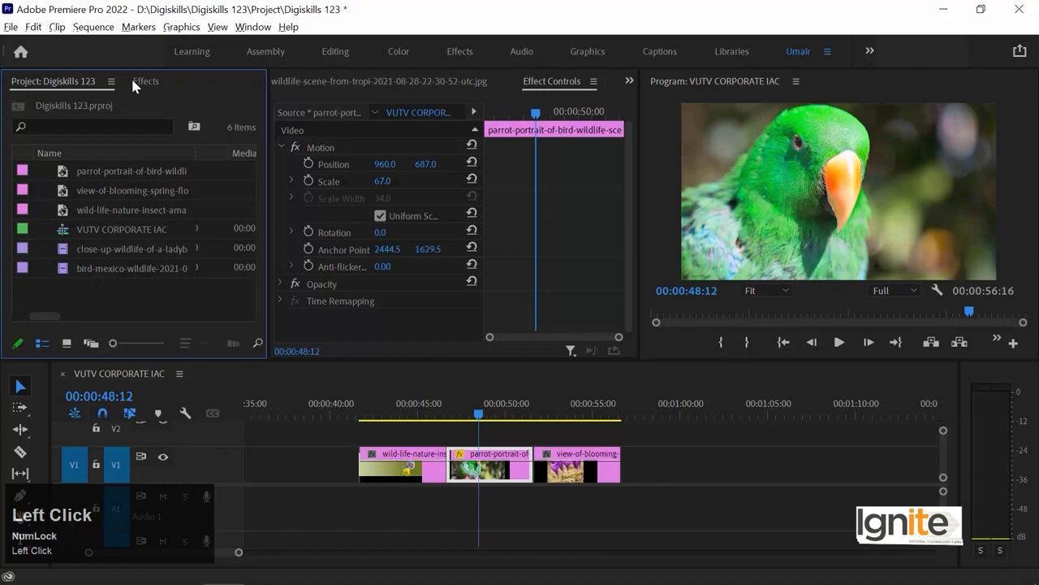
Maximize the project item list and move the Video Info column to directly after Media End
drag(47, 313, 1, 312)
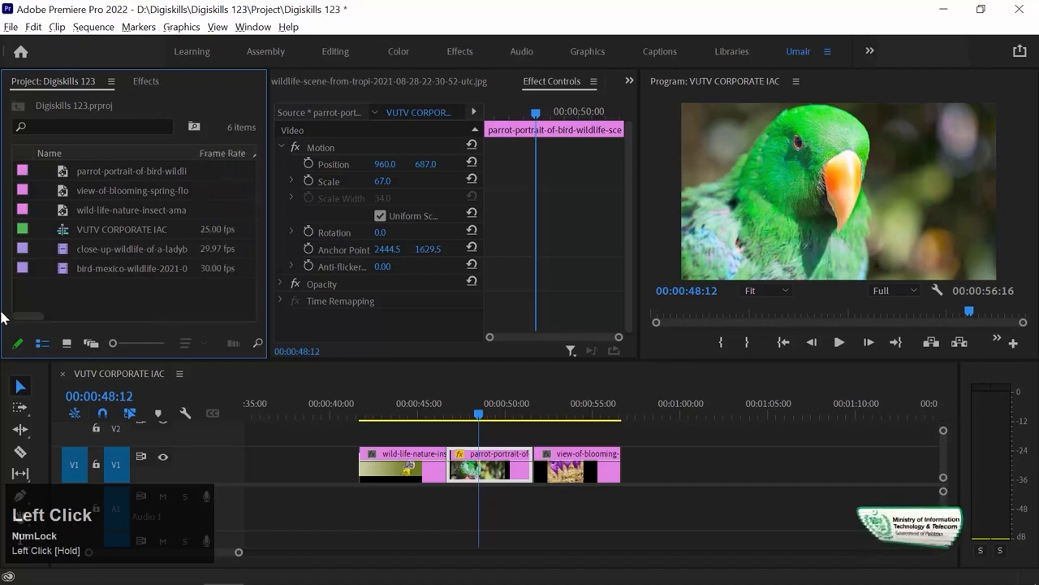
key(grave)
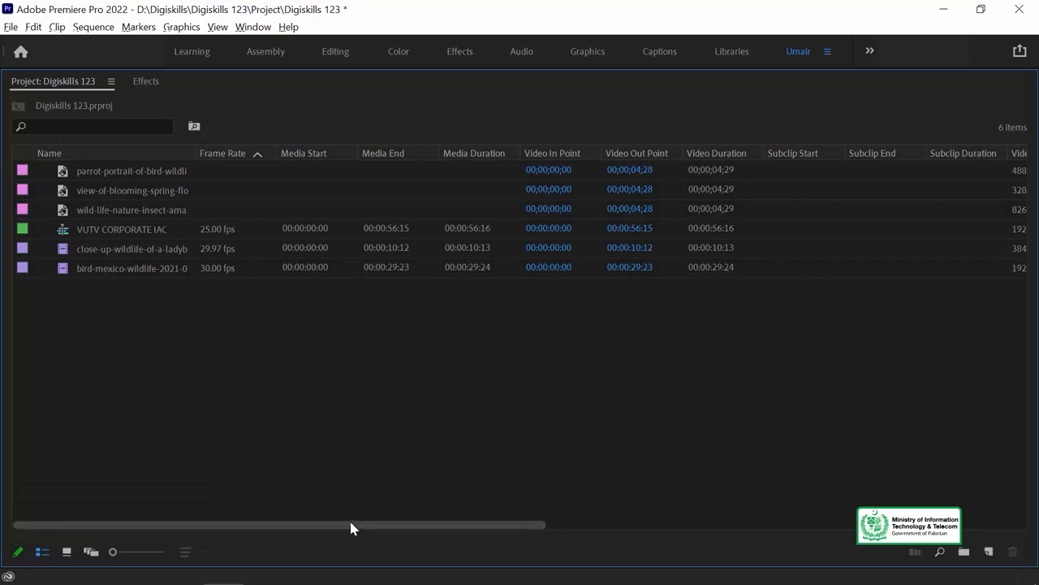
drag(343, 527, 460, 529)
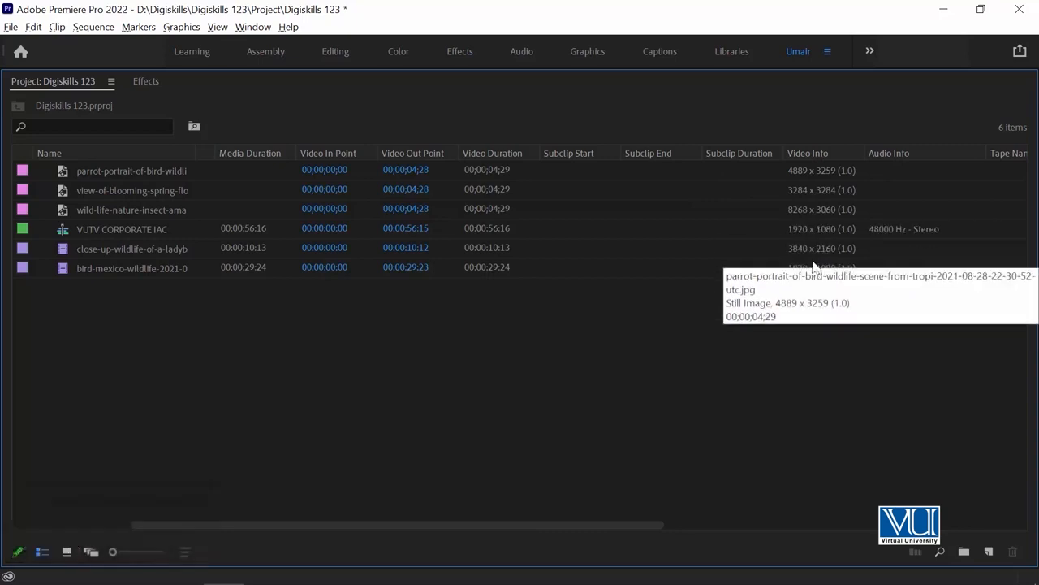
drag(462, 526, 379, 525)
drag(982, 155, 434, 134)
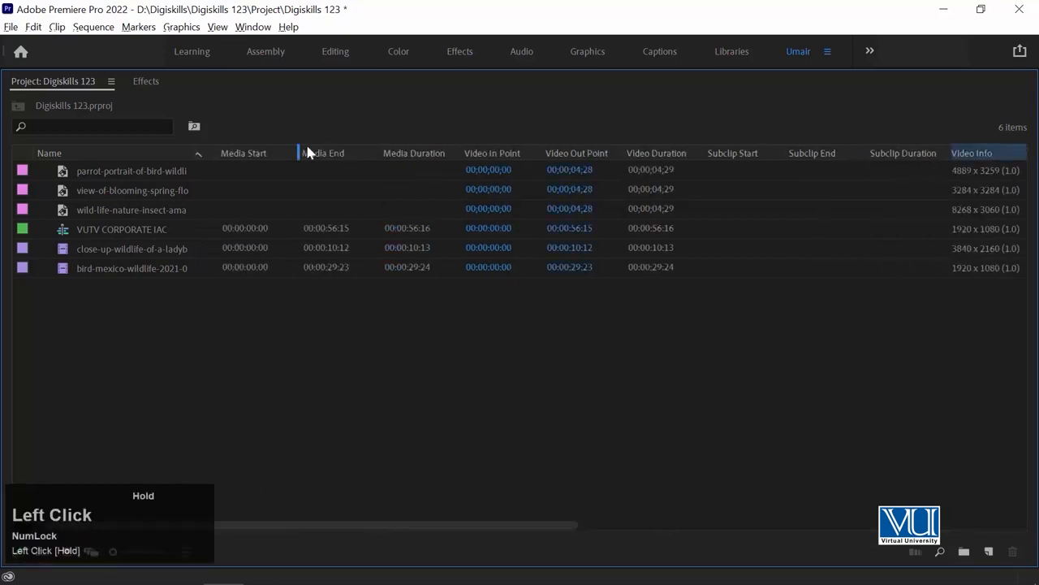
drag(306, 148, 373, 156)
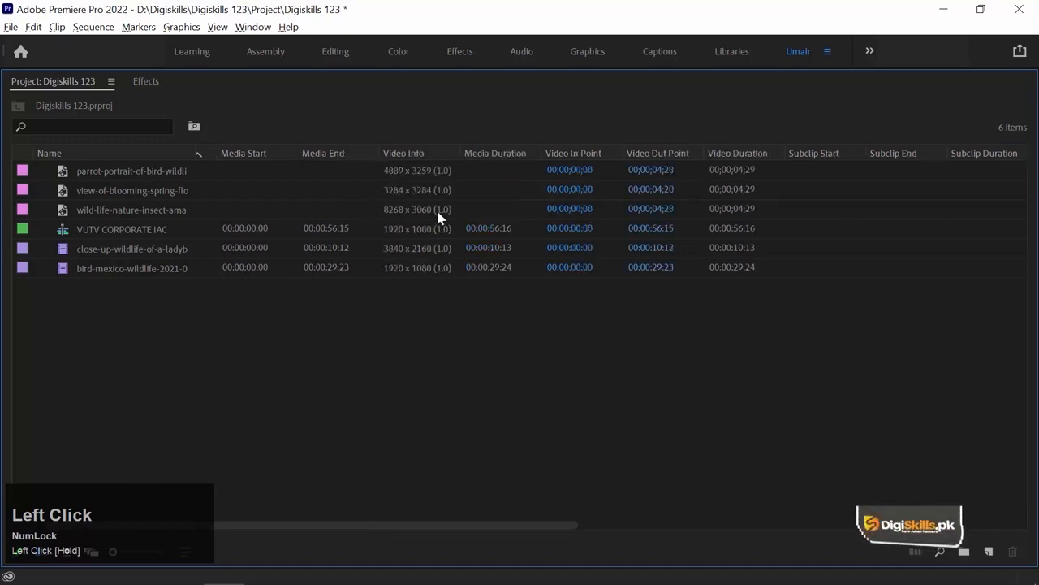
Compare the frame sizes of the ladybug clip, the bird clip and the VUTV CORPORATE IAC sequence, and restore the normal layout
click(137, 251)
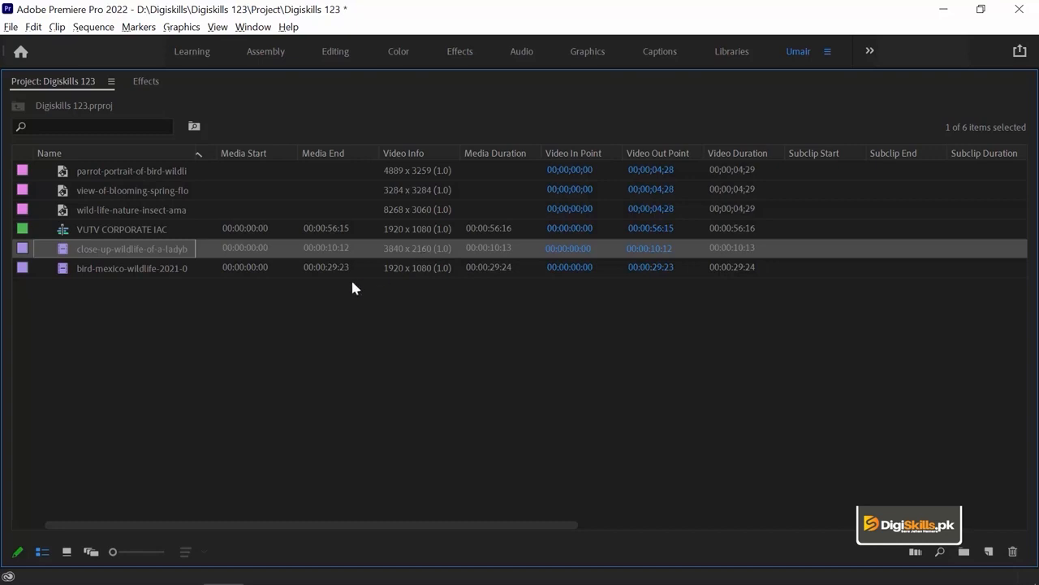
click(123, 268)
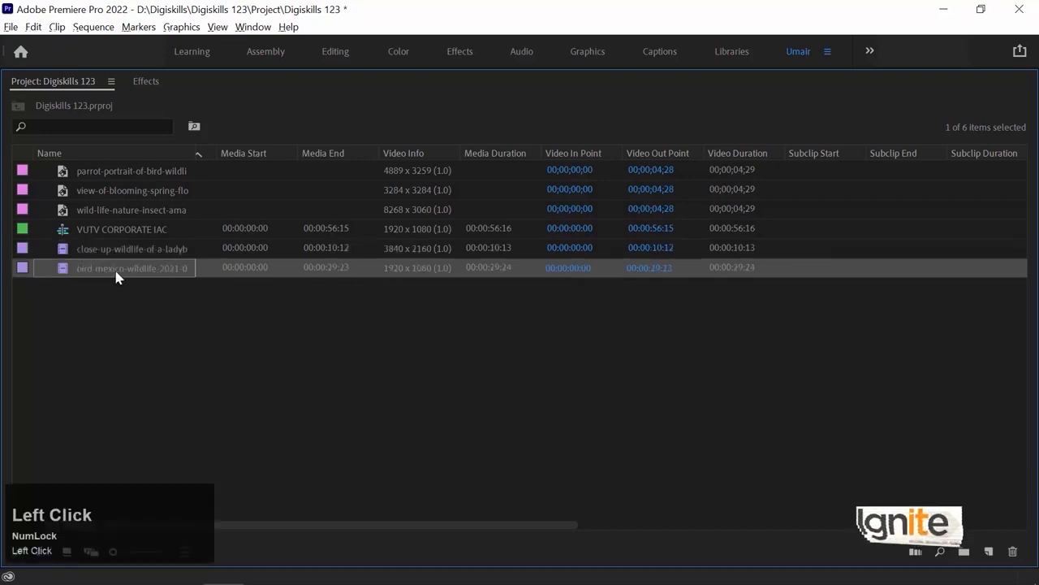
click(409, 306)
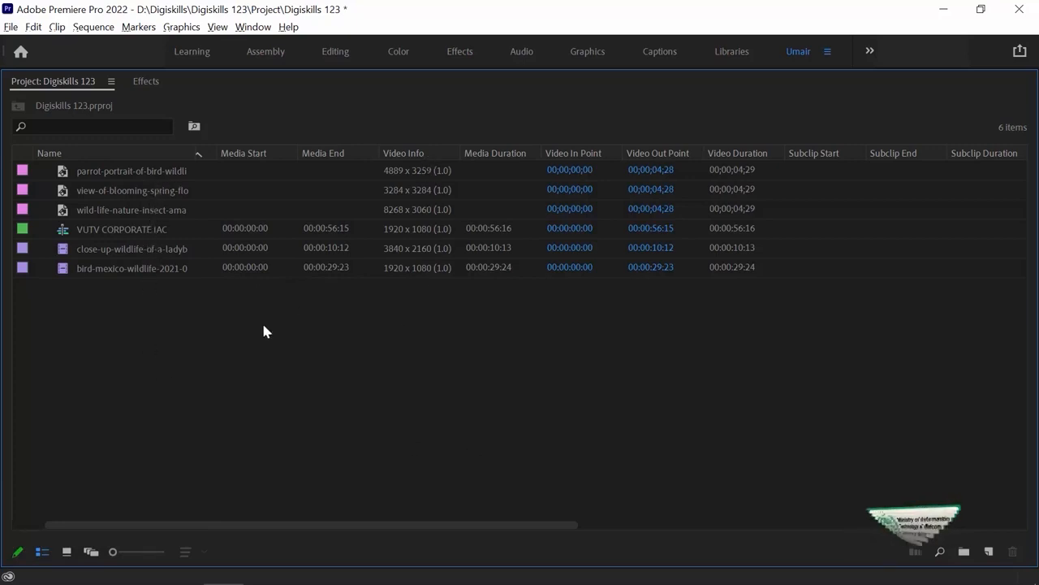
click(104, 255)
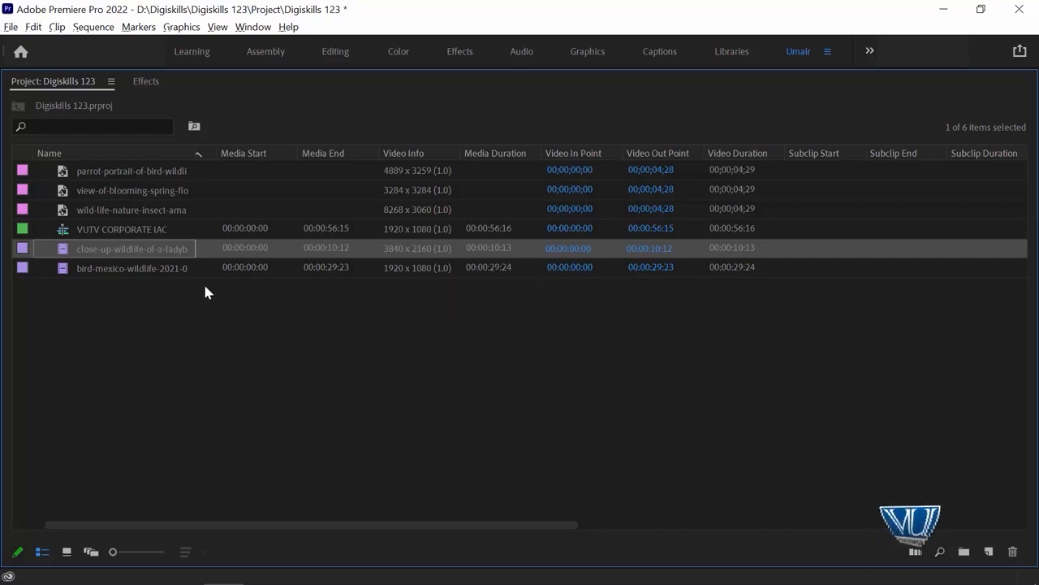
click(113, 266)
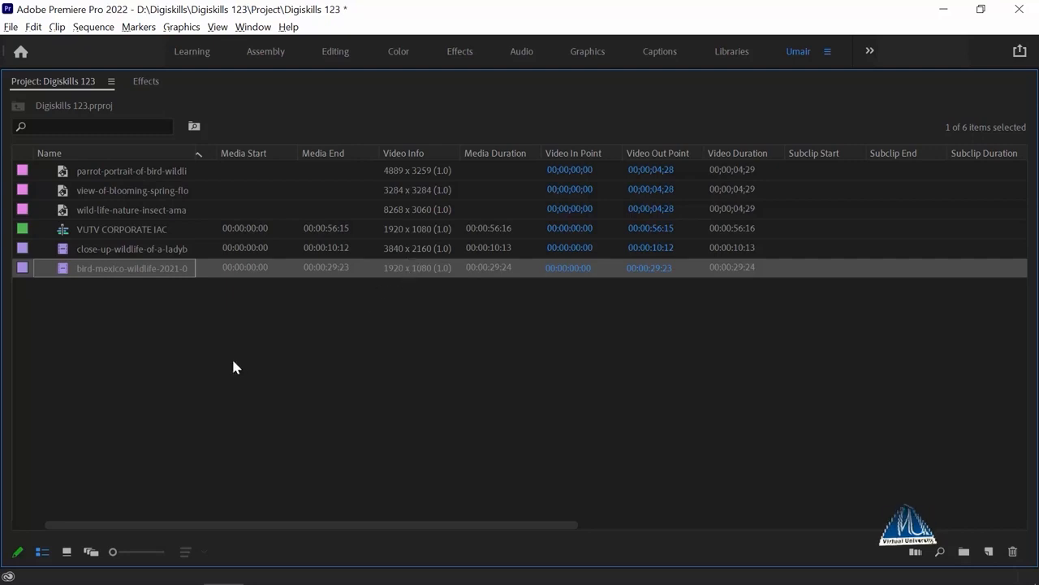
click(121, 228)
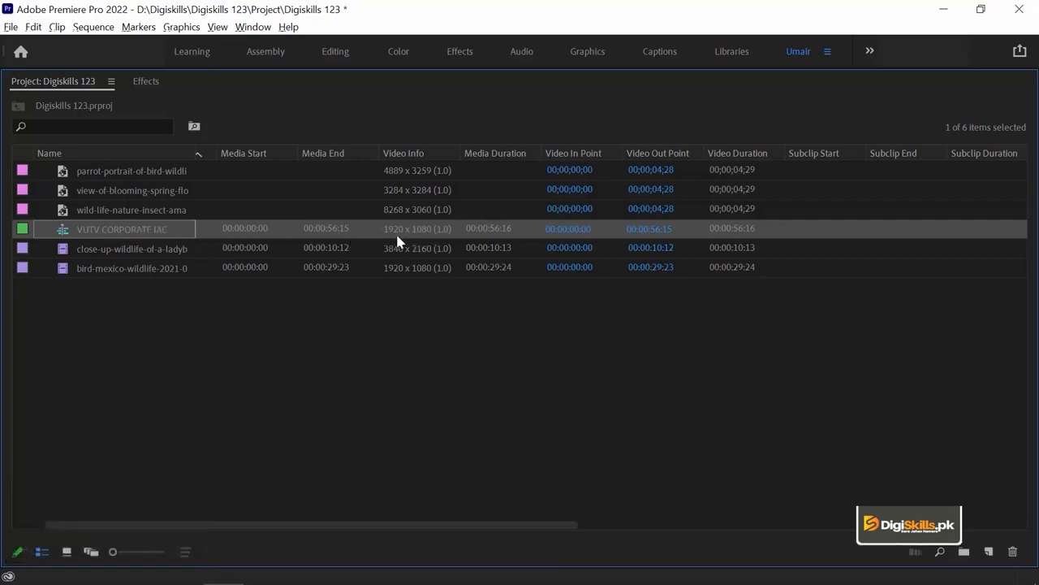
mouse_move(394, 241)
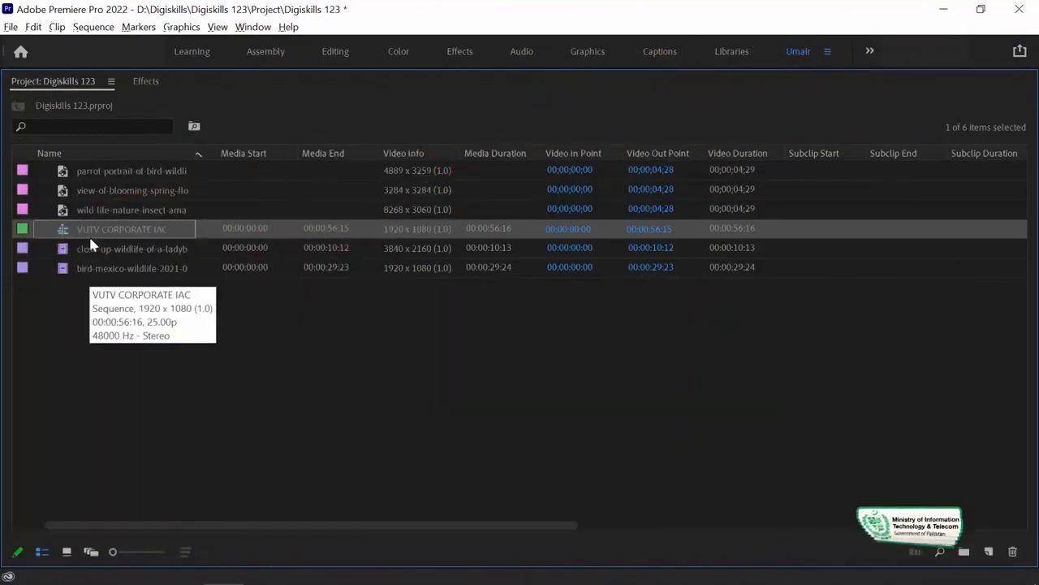
click(65, 232)
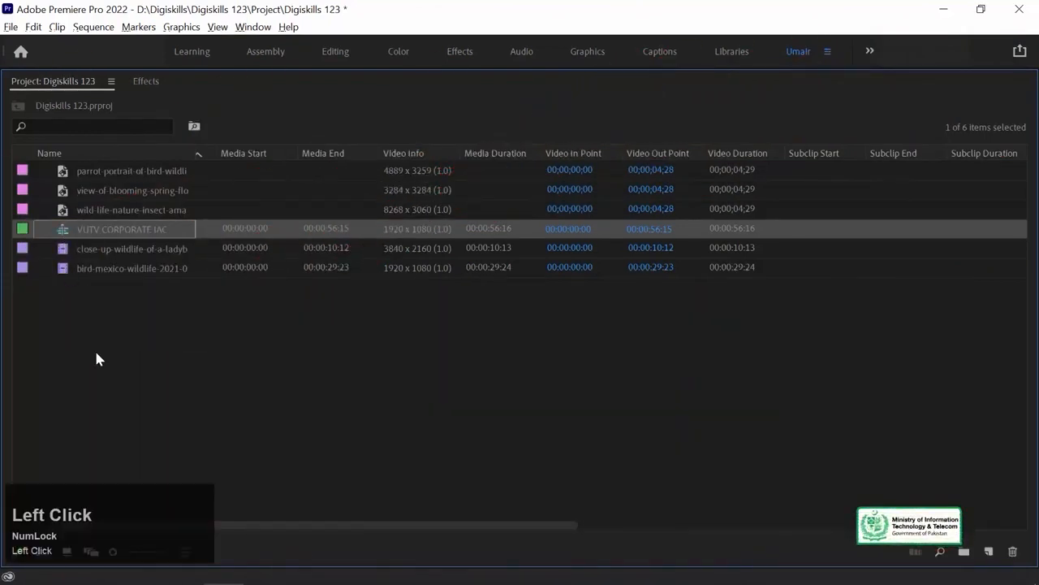
key(grave)
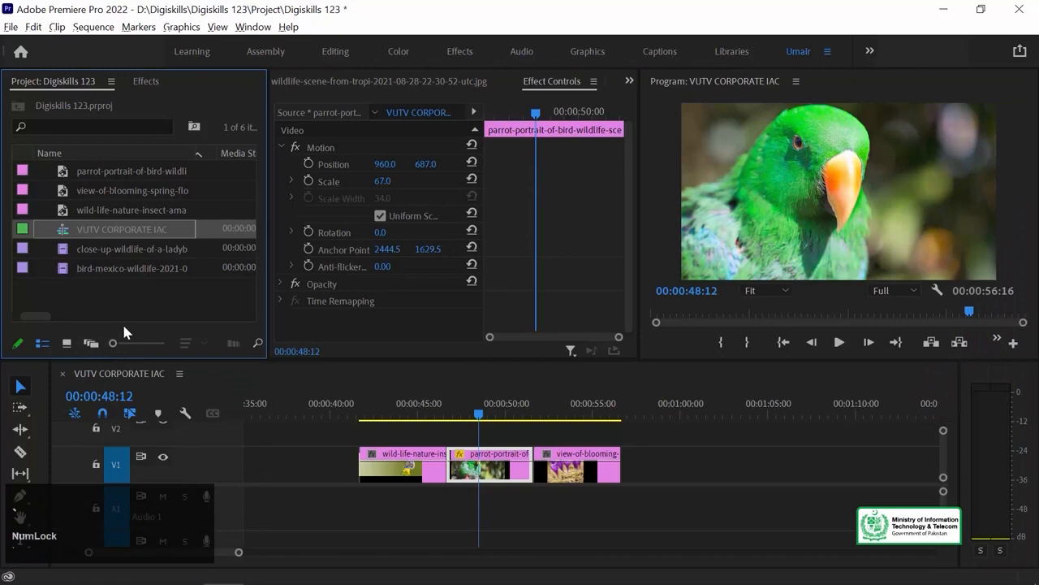
Mark the ladybug clip from 00:00:01:17 to 00:00:06:26 and place it on track V1 beyond the flower image, leaving a gap
double_click(65, 250)
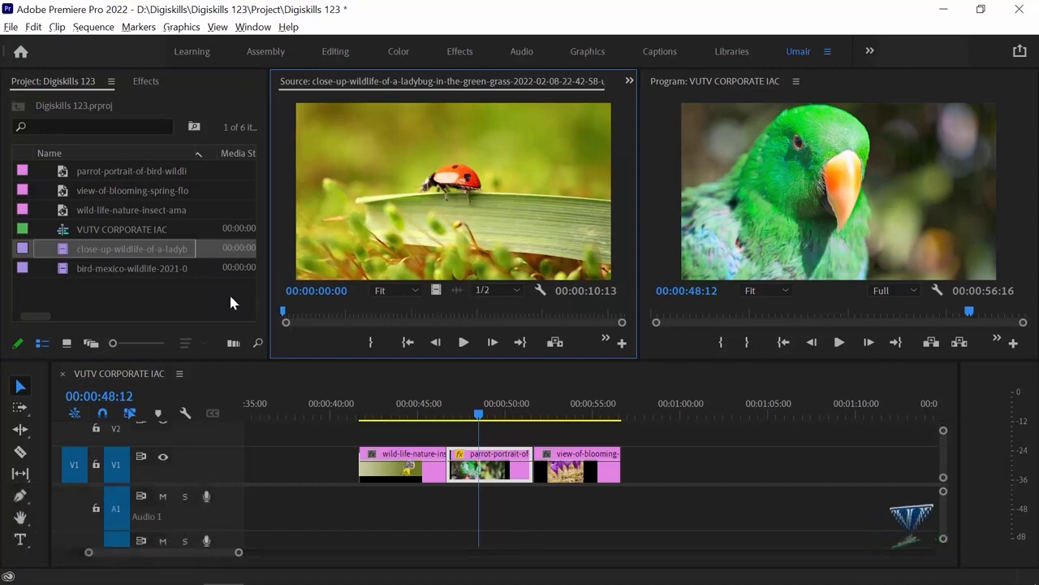
key(space)
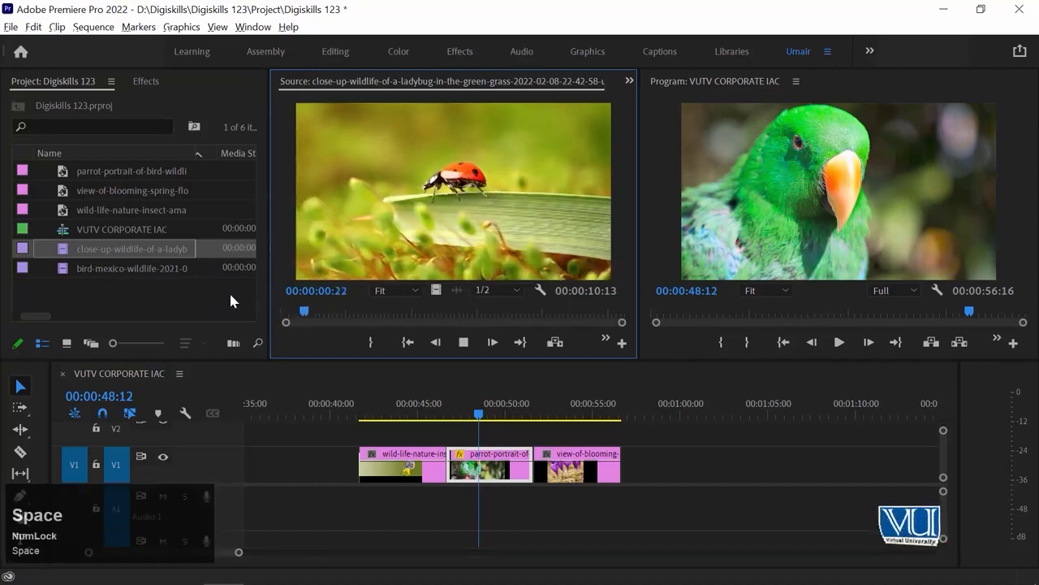
key(i)
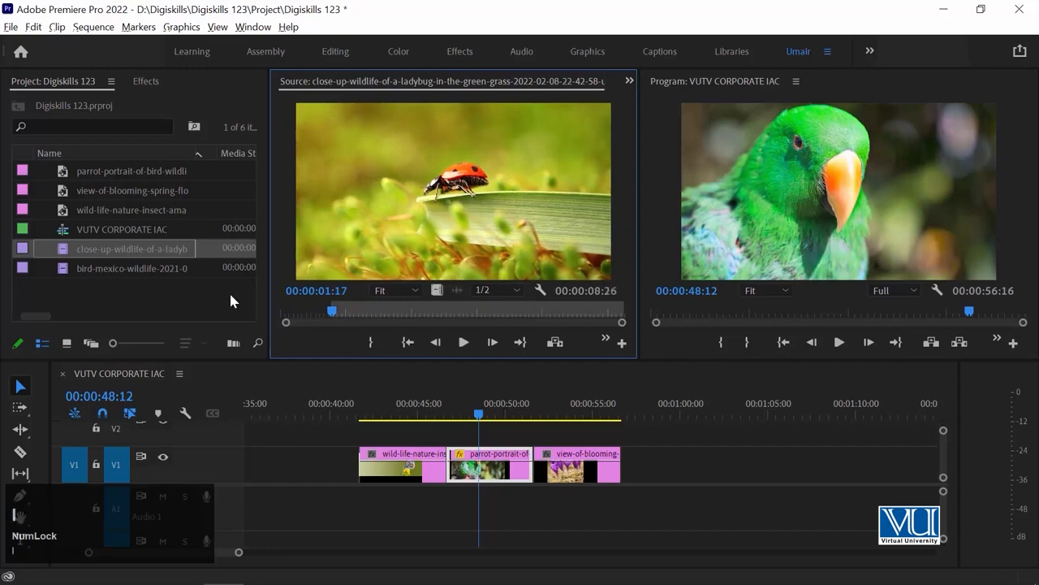
key(space)
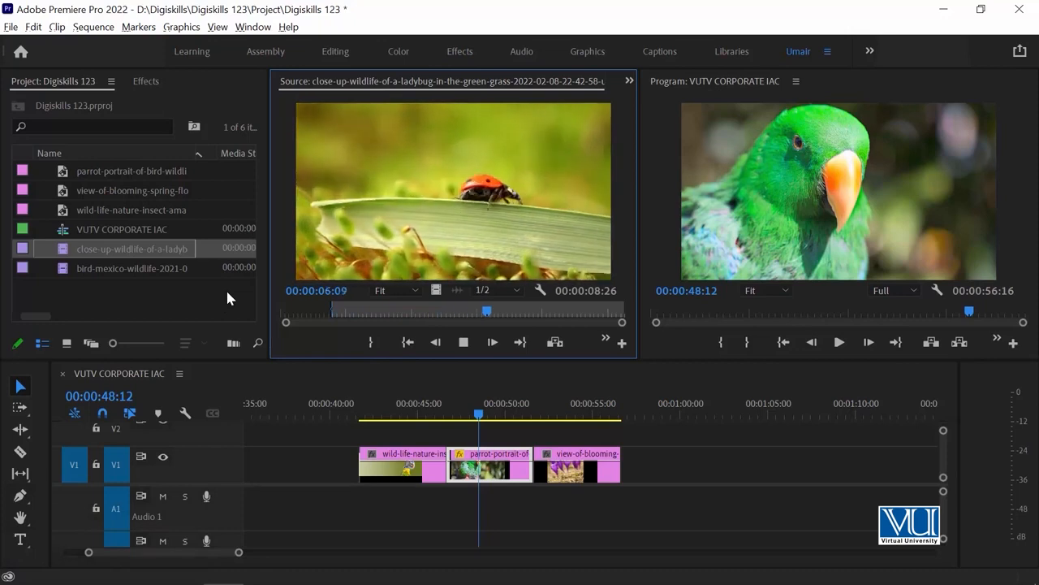
key(space)
key(o)
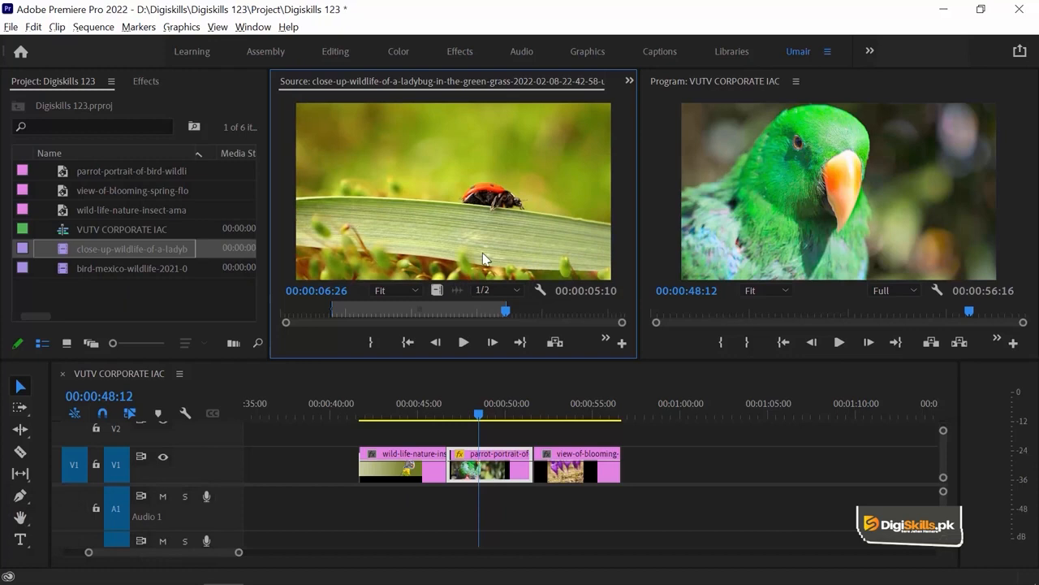
drag(417, 187, 700, 463)
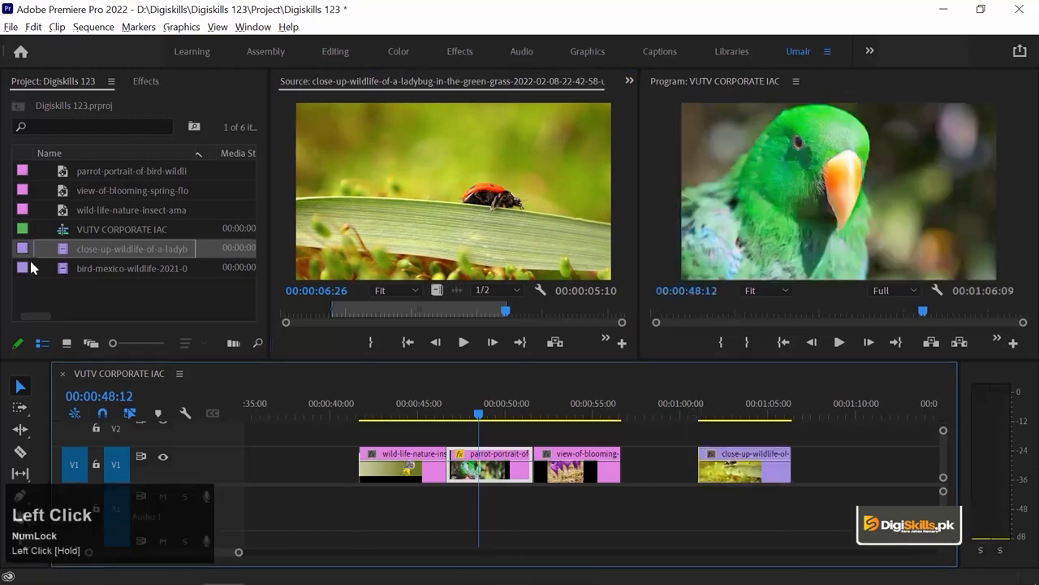
Scrub through the ladybug clip in the sequence and compare its framing with the source footage
click(735, 410)
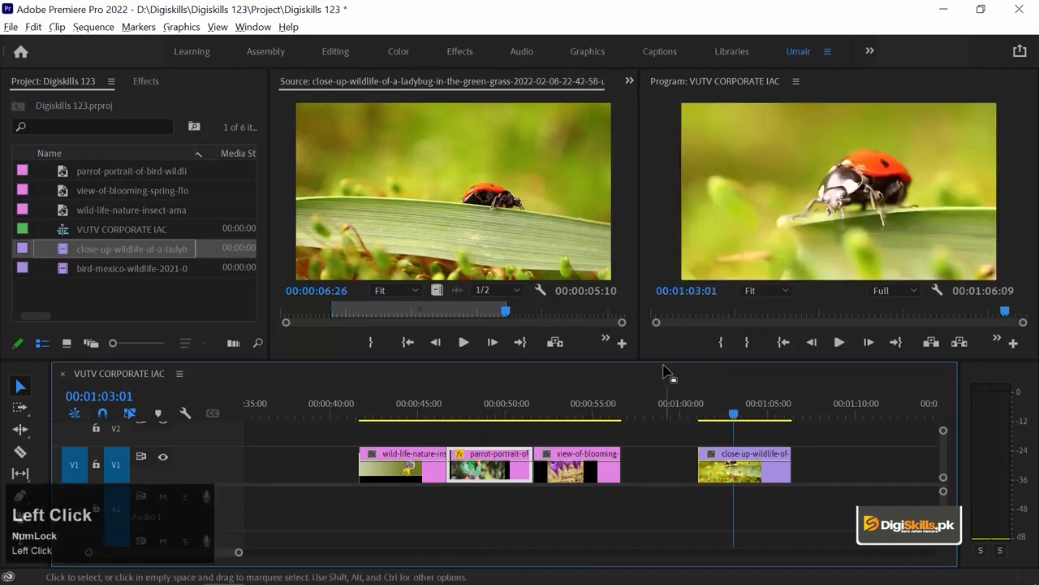
drag(727, 409, 704, 411)
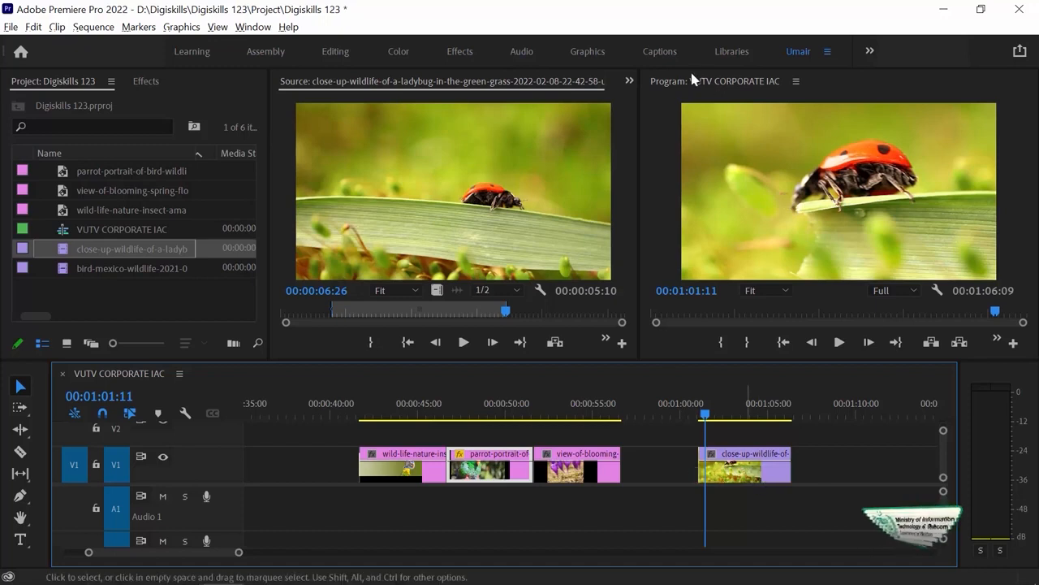
drag(722, 410, 748, 409)
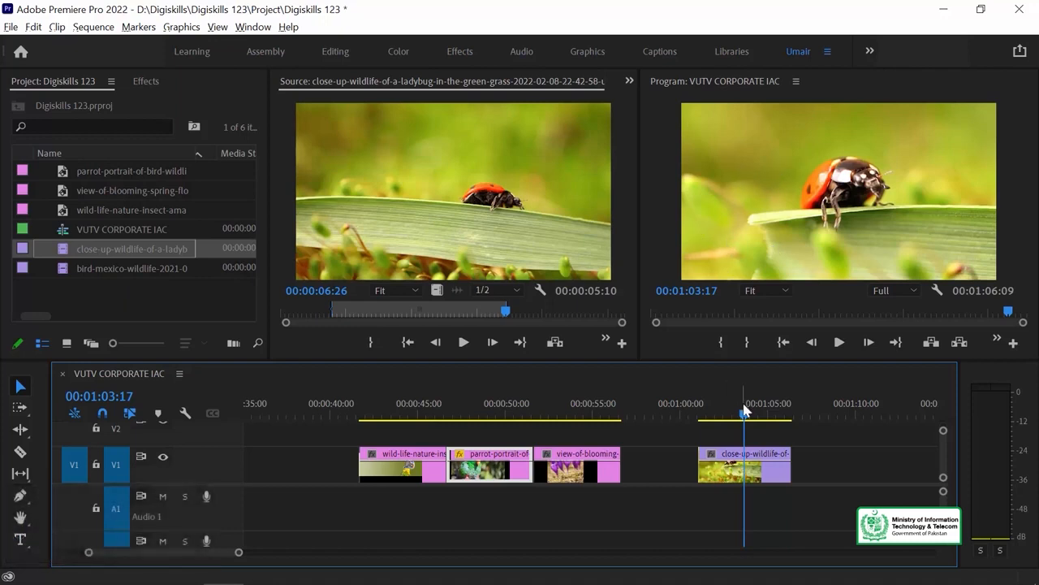
Mark a 00:00:05:01 range of the bird clip ending at 00:00:06:07 and place it on V1 directly after the ladybug clip
double_click(66, 270)
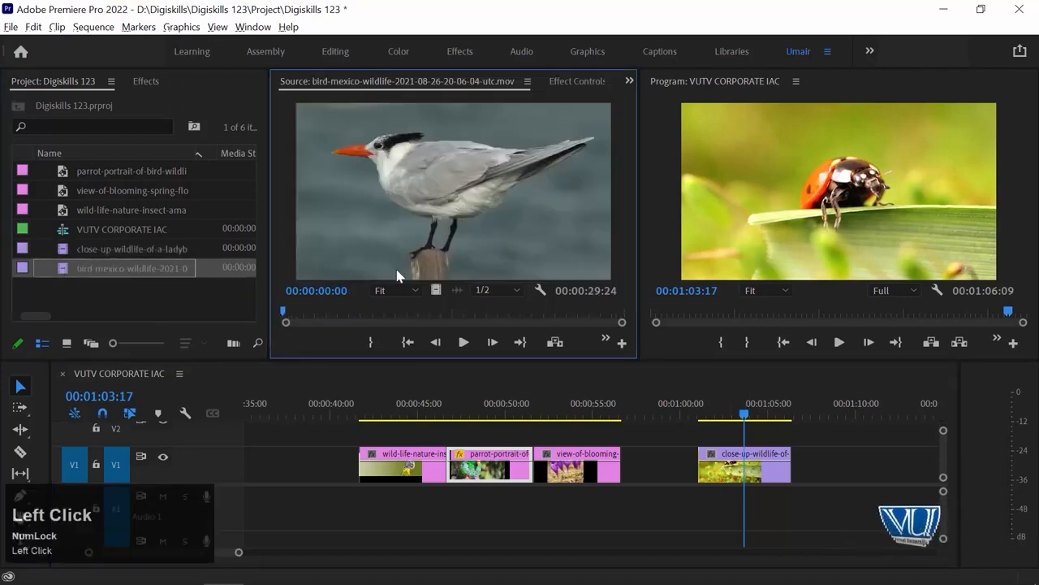
key(space)
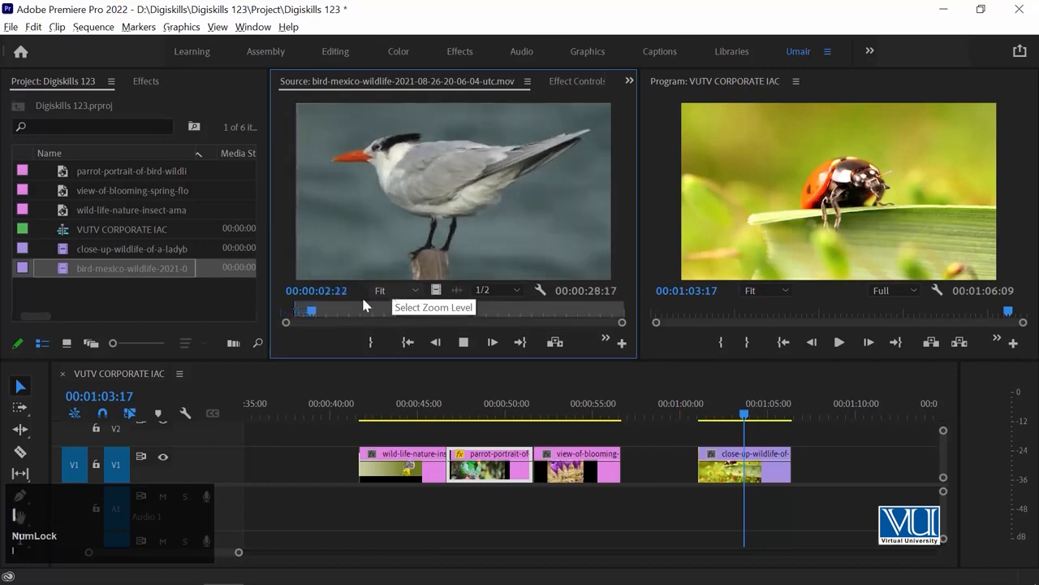
key(space)
drag(322, 310, 355, 316)
key(o)
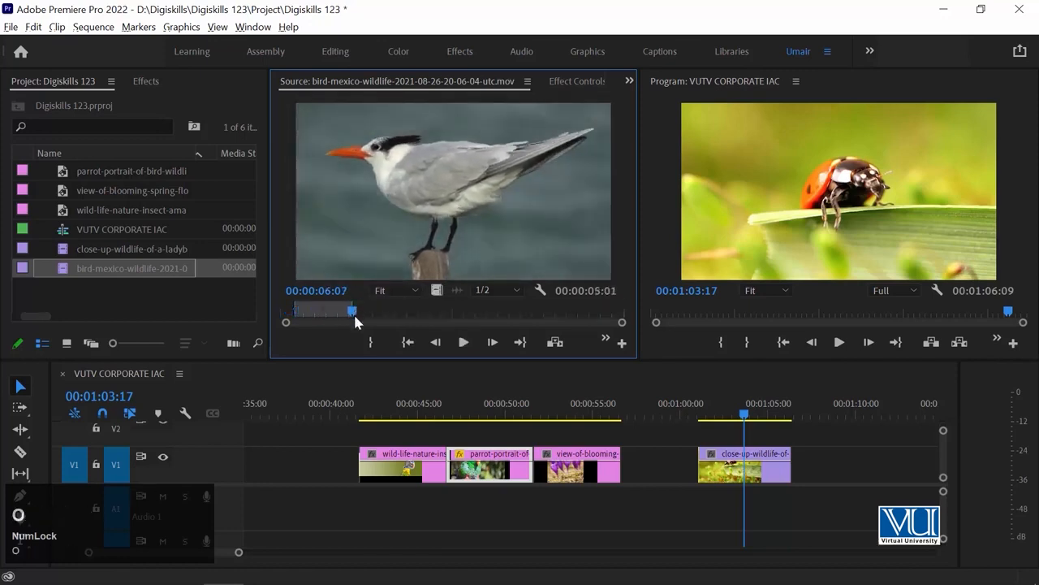
drag(771, 378, 799, 466)
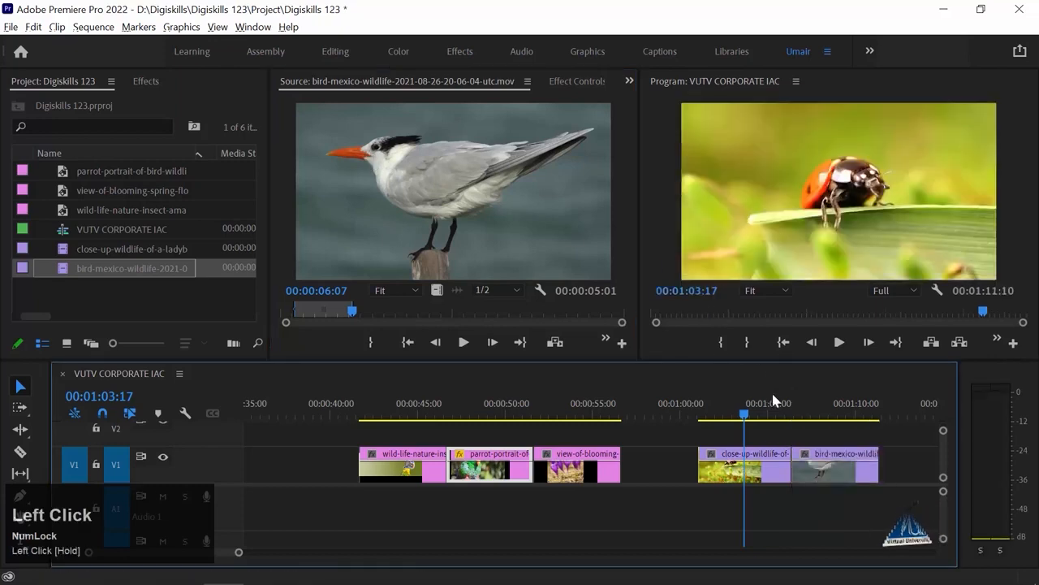
Play the sequence across the cut from the ladybug clip into the bird clip to compare their framing
click(750, 406)
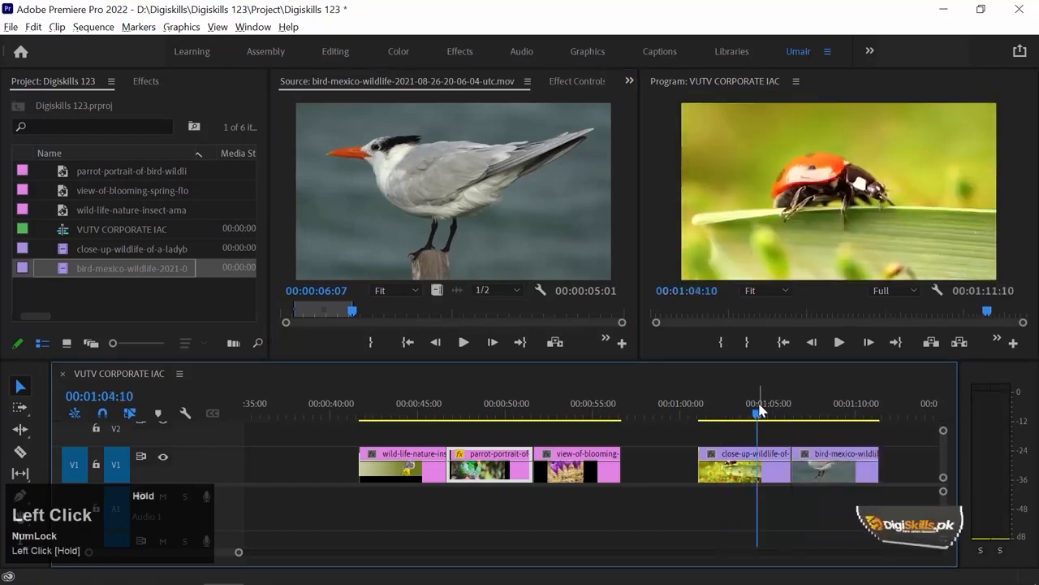
key(space)
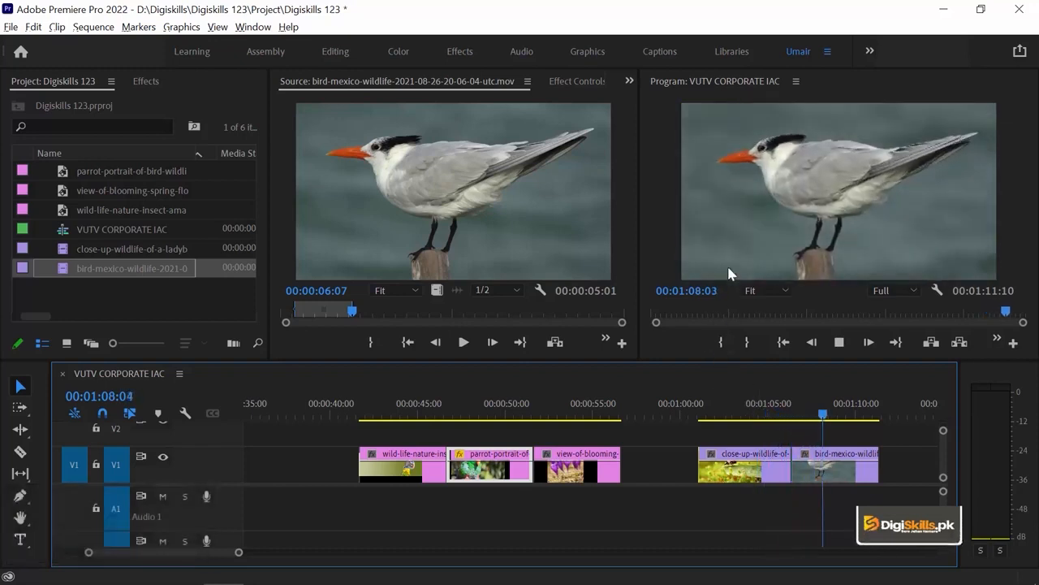
key(space)
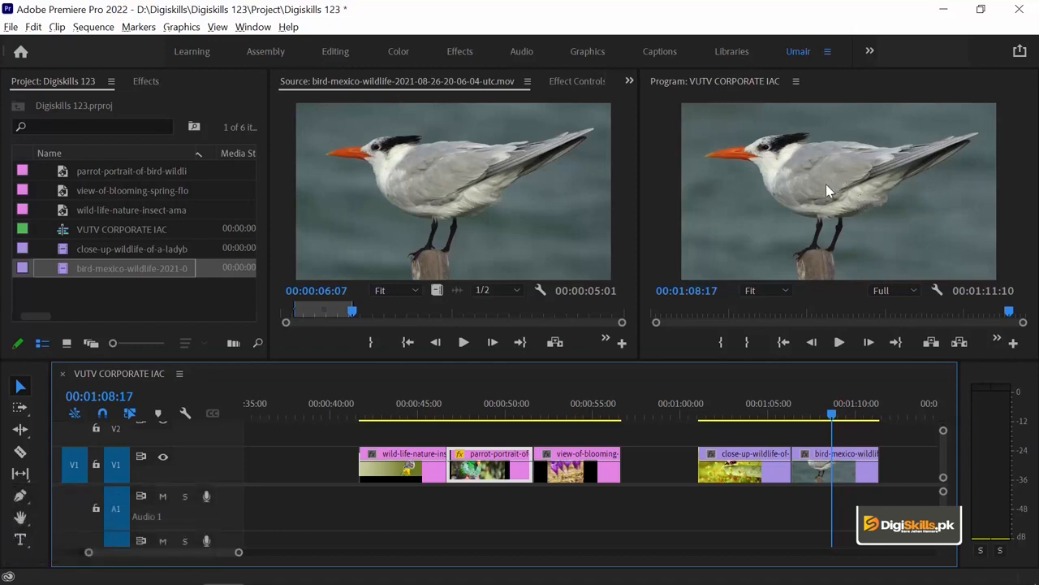
With the playhead at 00:01:02:11, set the ladybug clip's scale to 50 so the whole image fits the sequence frame
click(748, 412)
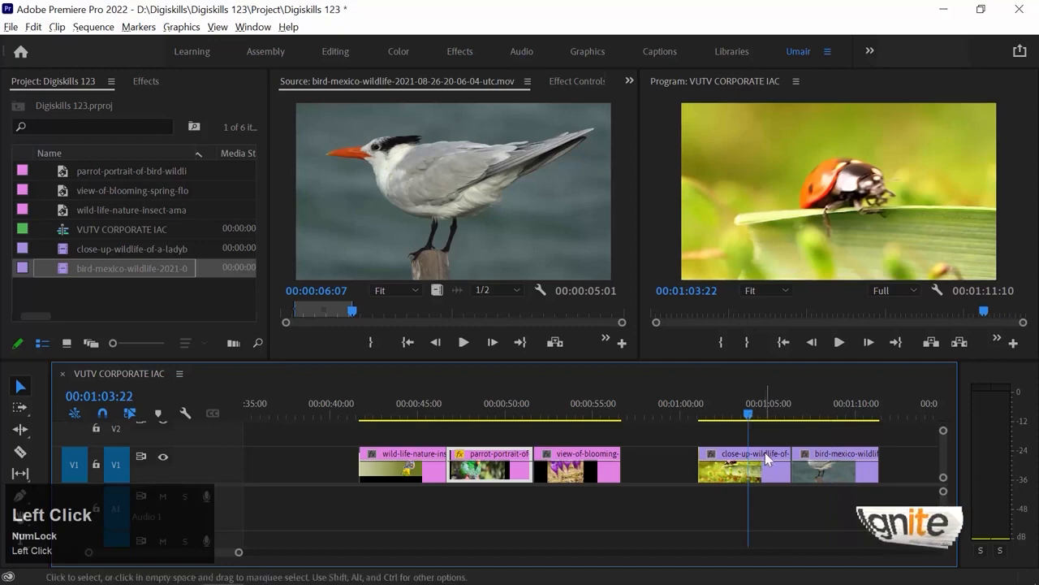
click(740, 414)
drag(741, 415, 726, 413)
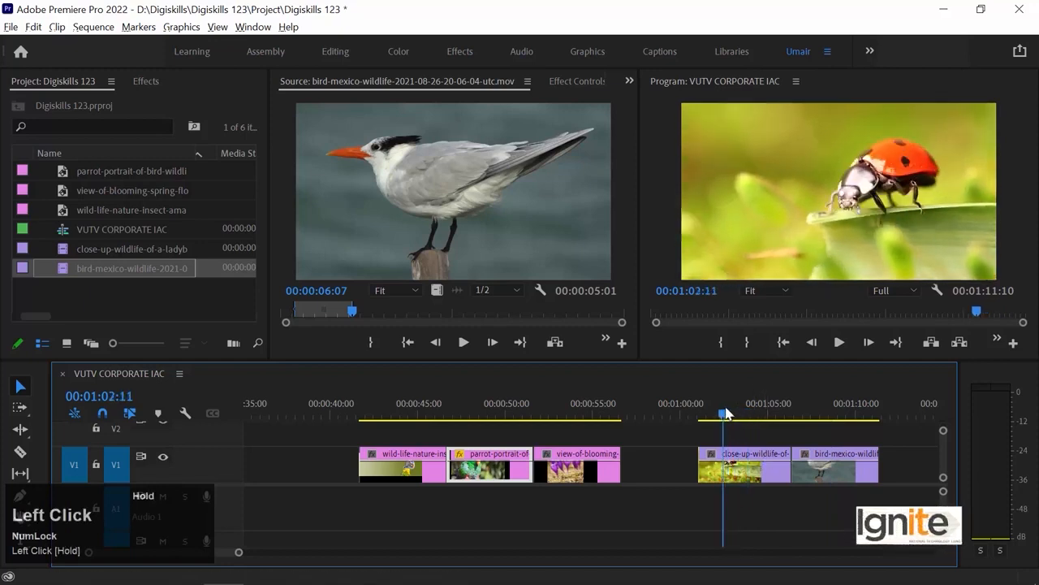
click(748, 475)
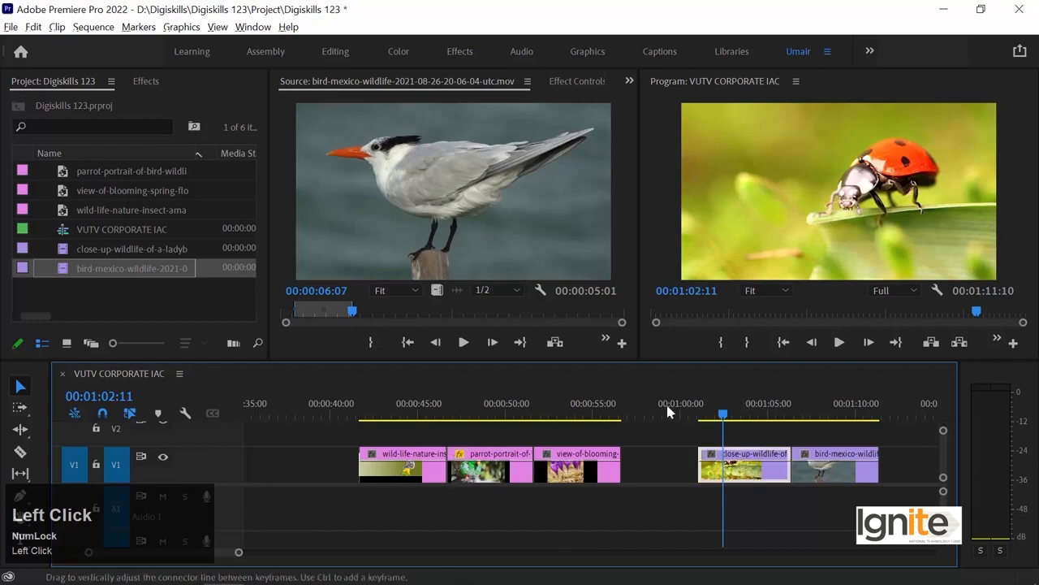
click(591, 81)
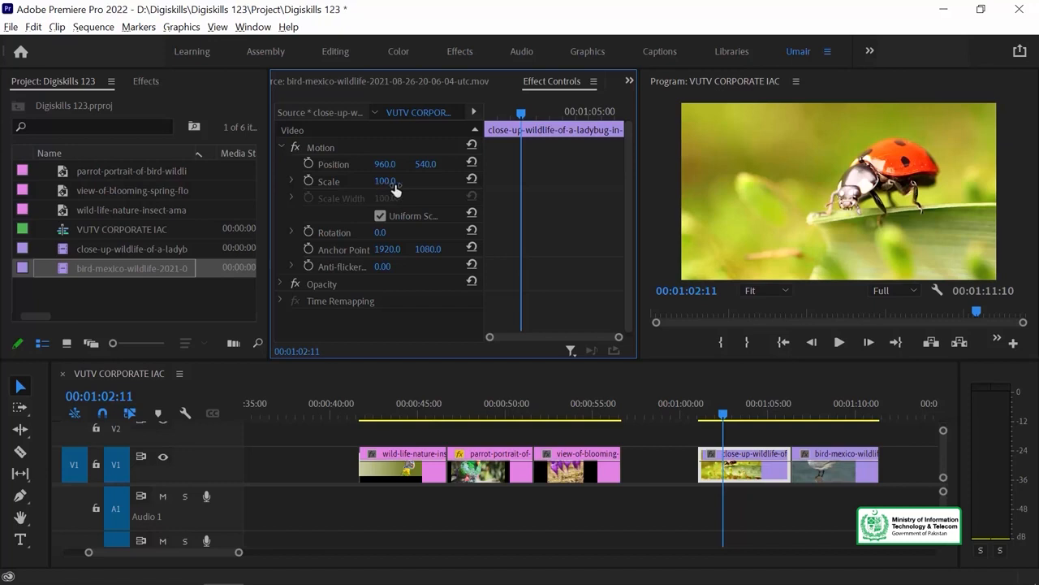
mouse_move(396, 189)
mouse_down()
mouse_move(341, 189)
mouse_move(381, 185)
mouse_up()
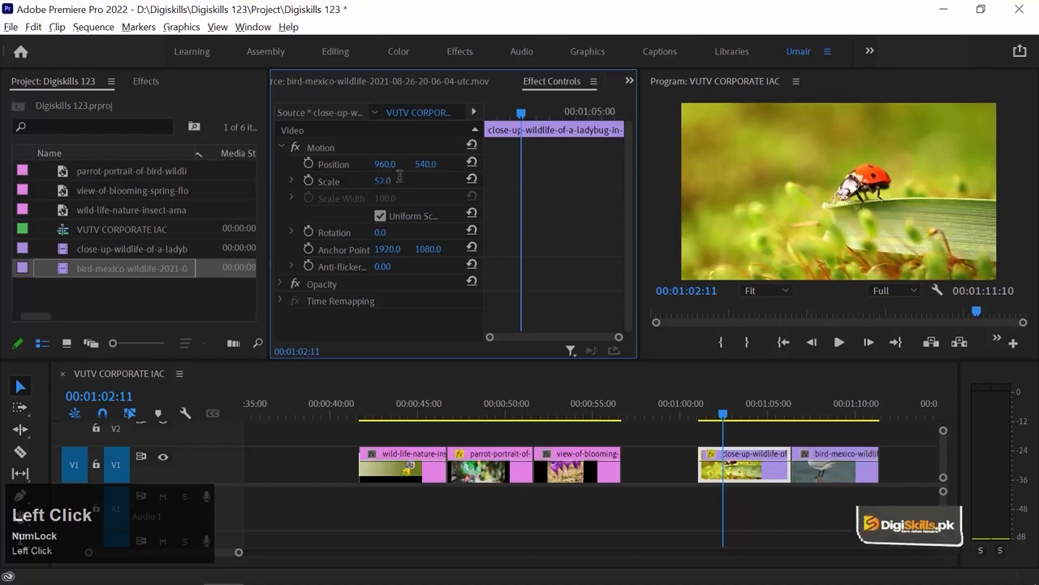
click(439, 184)
click(321, 149)
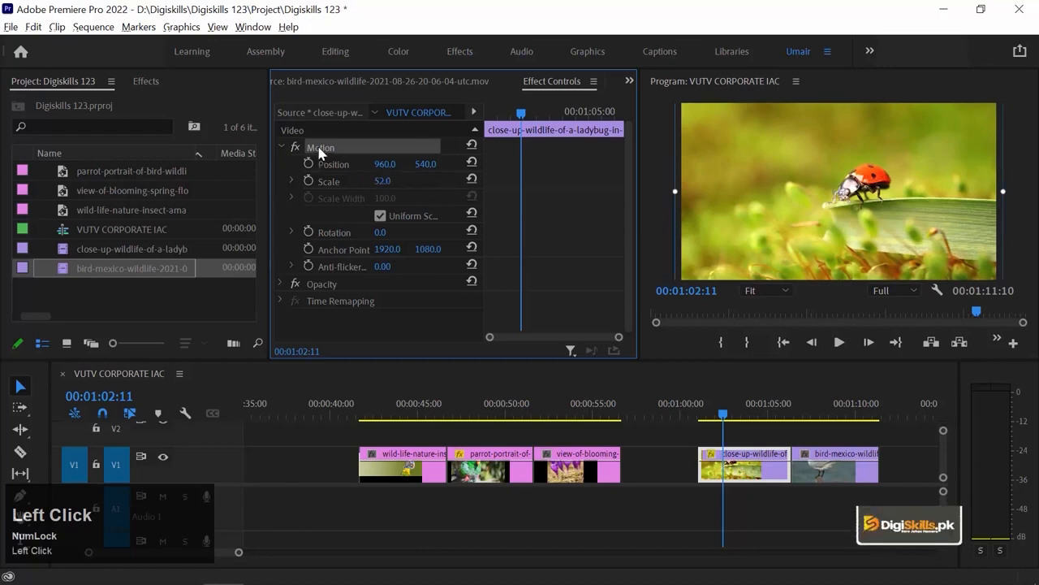
text(50)
key(Return)
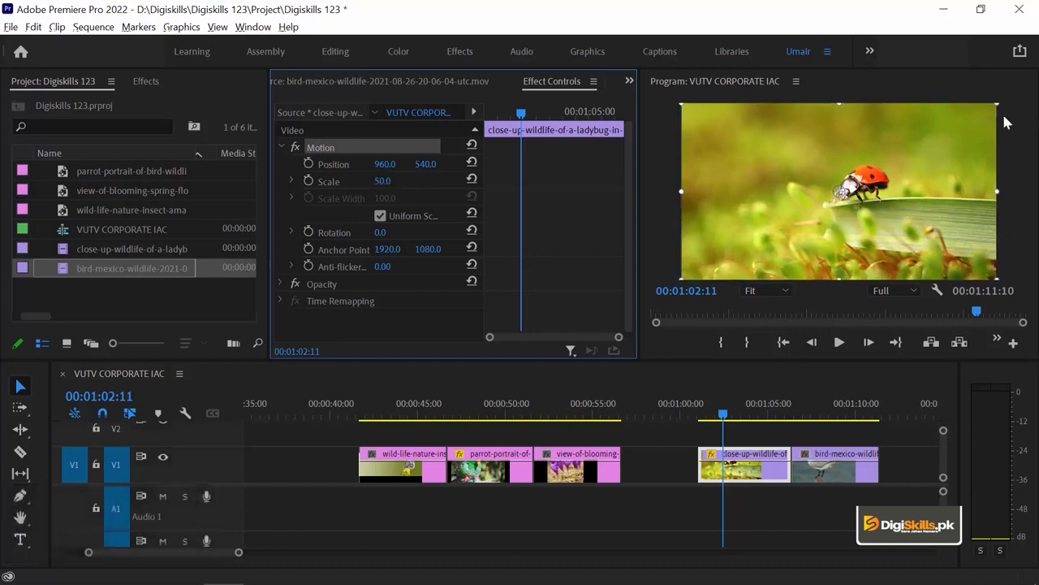
Reset the ladybug clip's scale to its default and set it back to 50 to compare the two framings
click(737, 428)
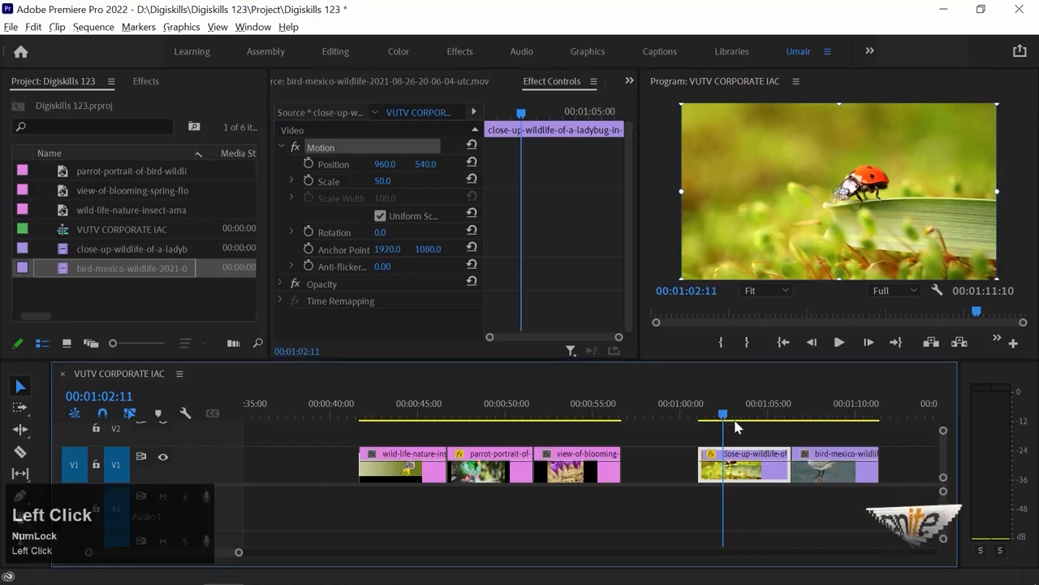
click(737, 428)
click(737, 470)
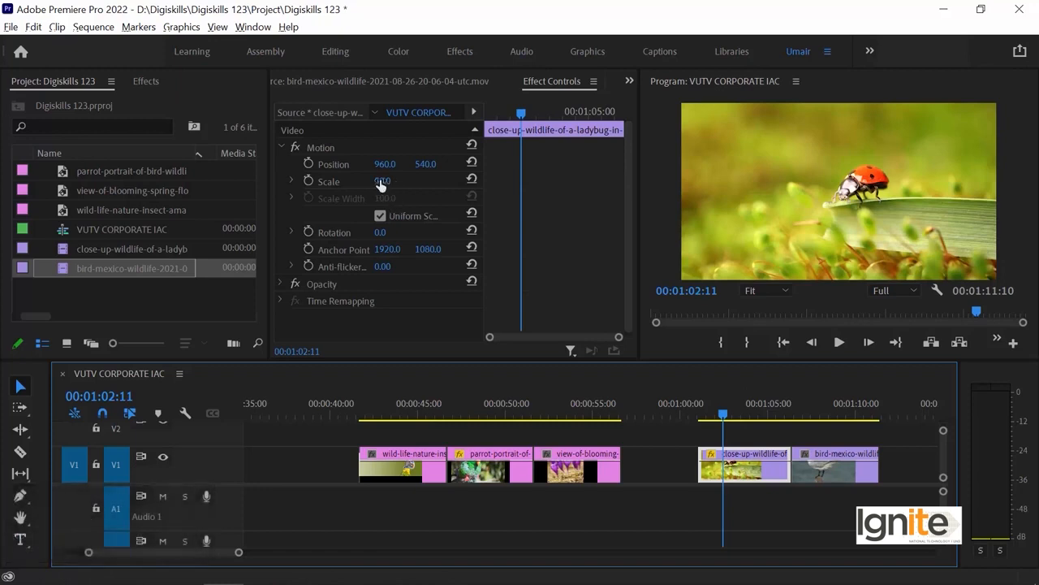
click(472, 180)
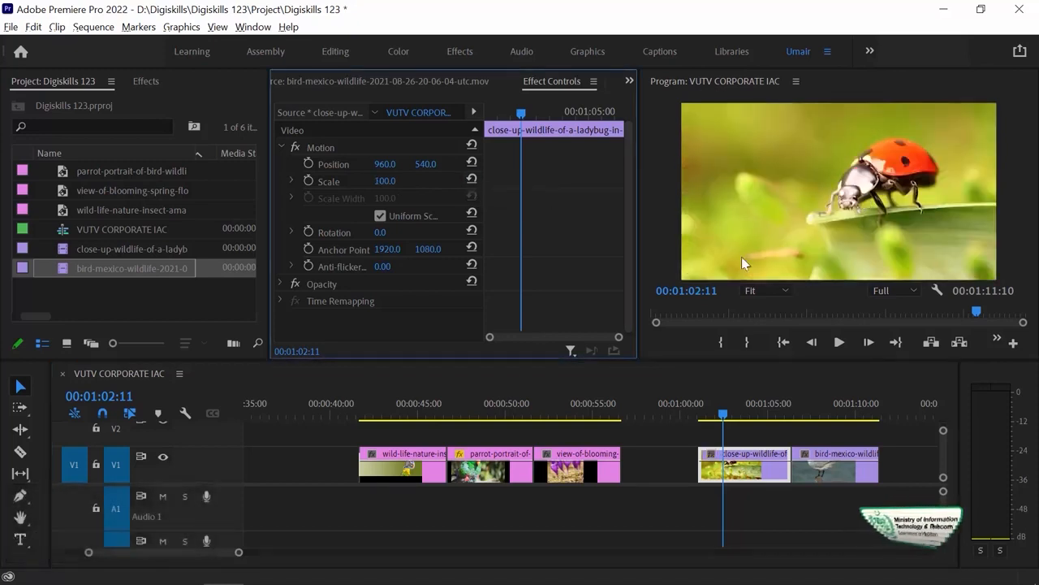
click(386, 180)
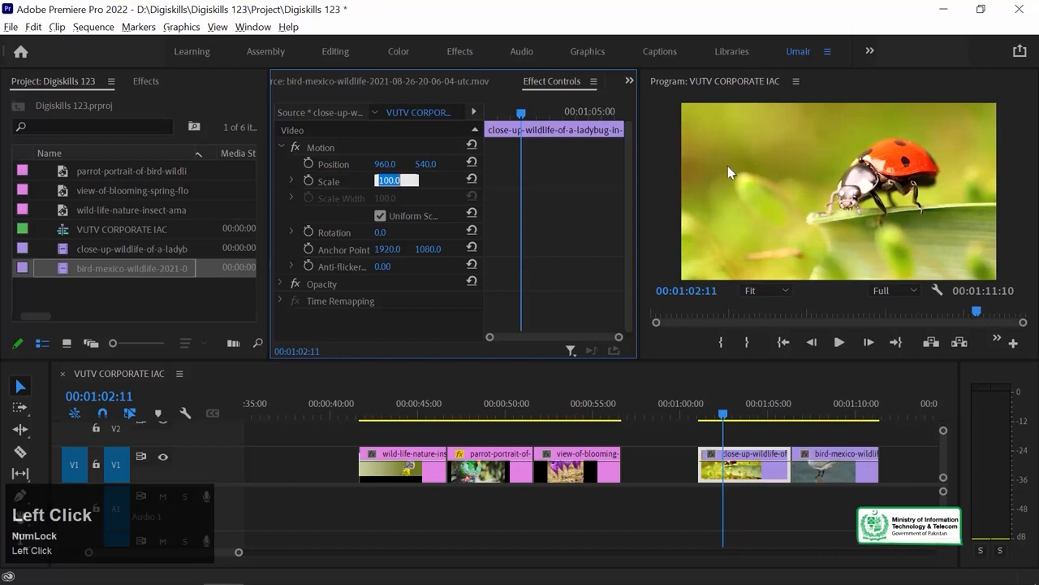
text(50)
key(Return)
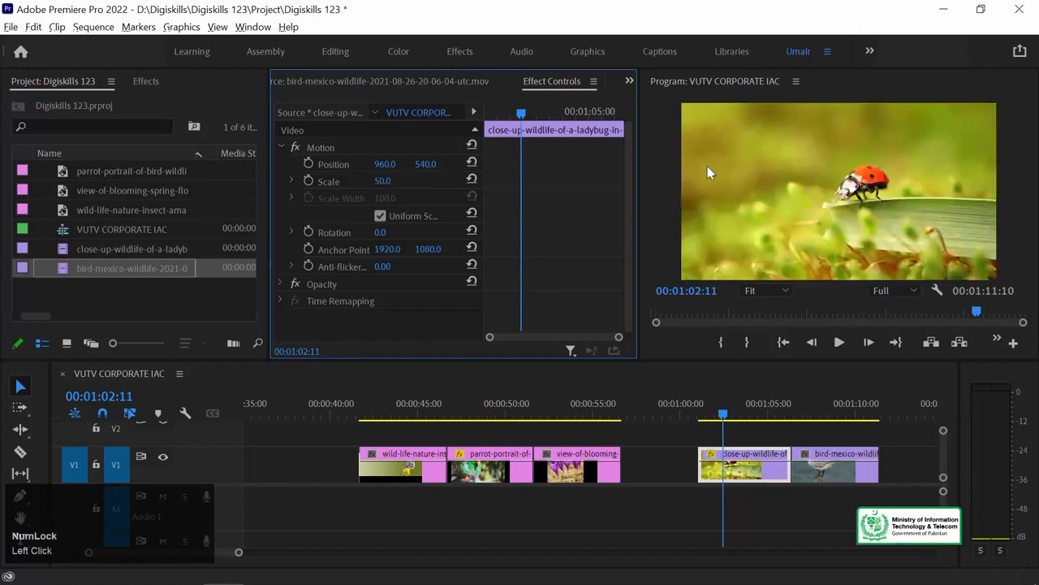
Play the sequence from the rescaled ladybug clip into the bird clip to check that their framing matches
click(739, 411)
key(space)
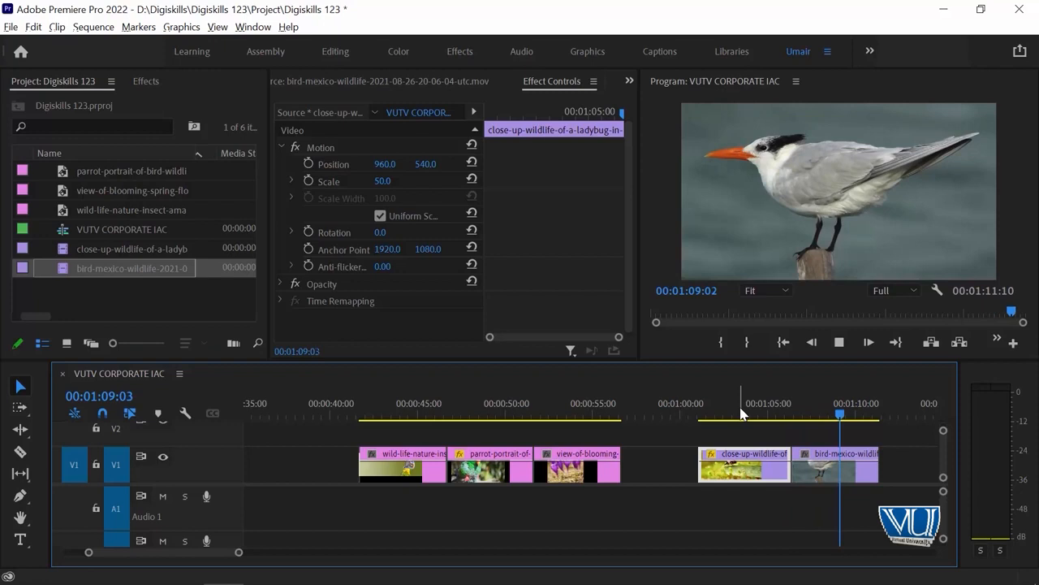
key(space)
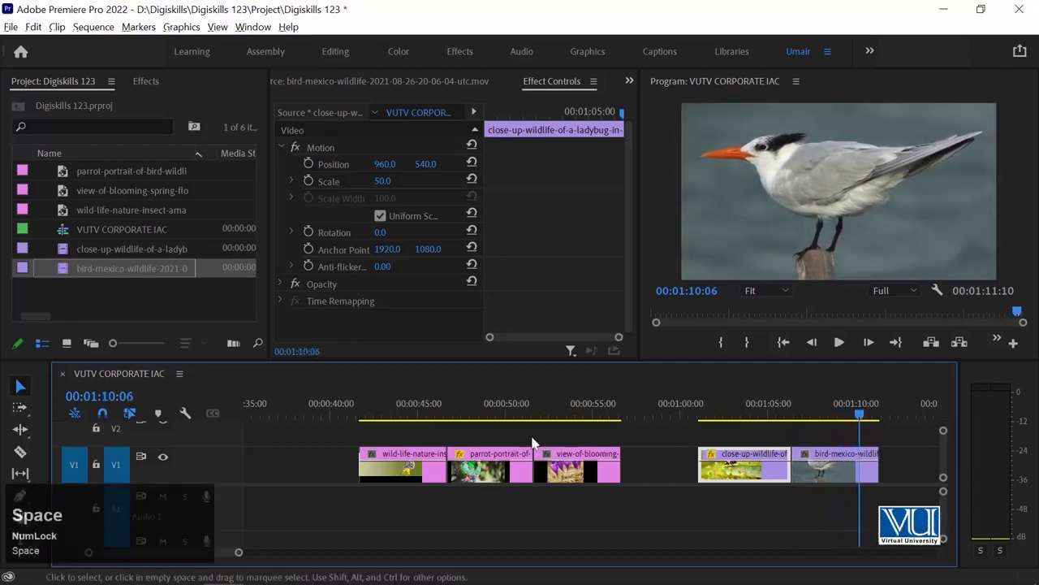
Scale the butterfly image to 25 at 00:00:43:16 and compare its fit with the ladybug clip
click(395, 401)
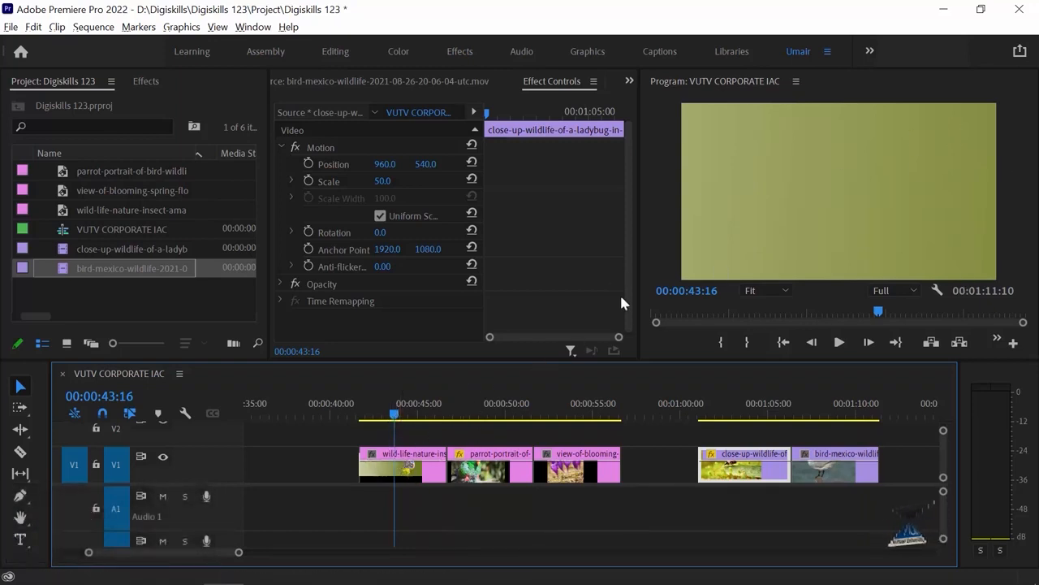
click(414, 470)
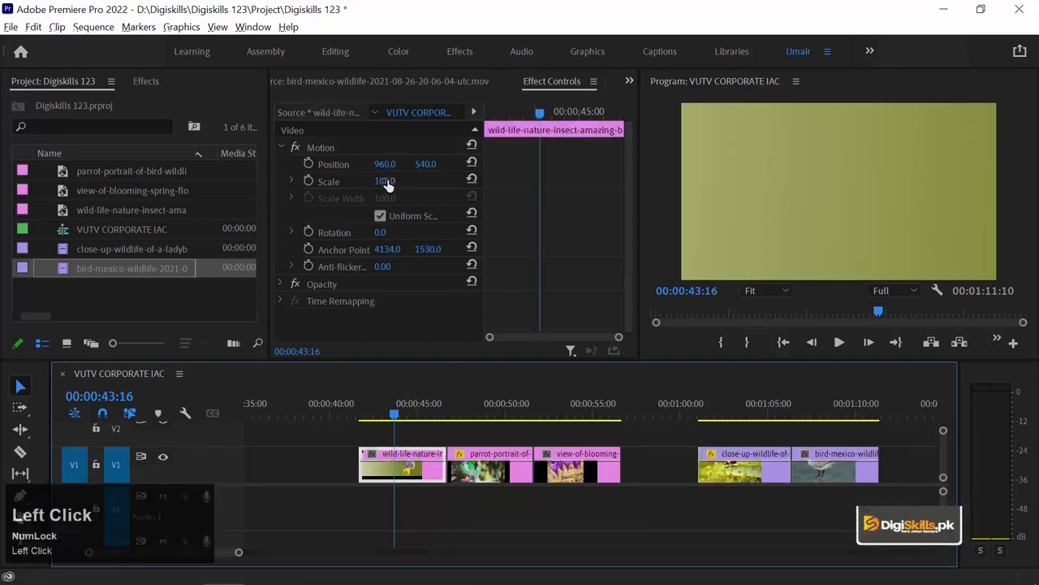
click(387, 181)
mouse_move(387, 181)
mouse_down()
mouse_move(350, 181)
mouse_move(390, 185)
mouse_up()
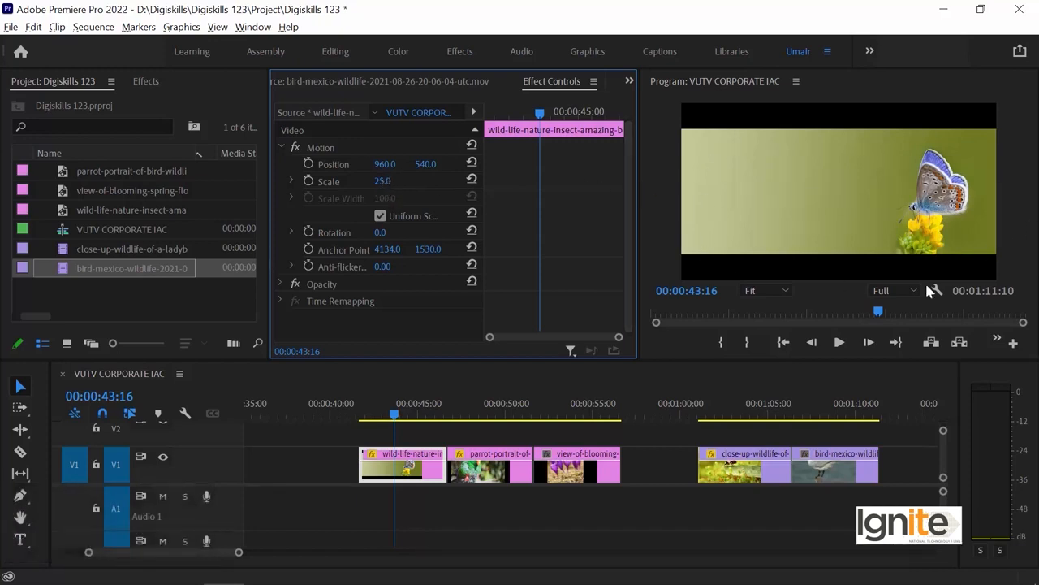
click(739, 412)
click(735, 468)
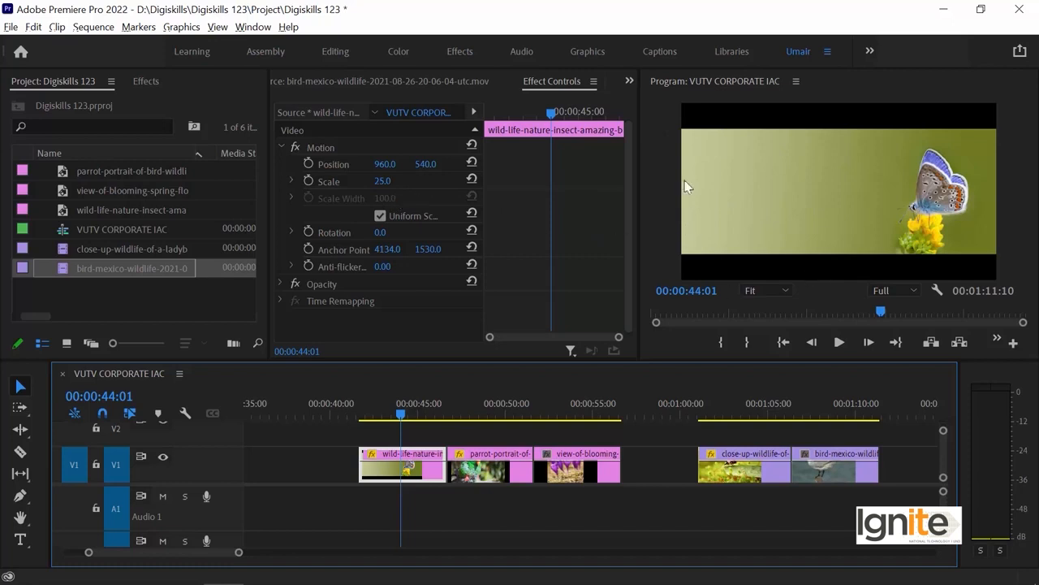
Set the butterfly image's scale to 35 and its horizontal position to 492 so it fills the frame with the butterfly in view
click(380, 189)
drag(381, 181, 386, 181)
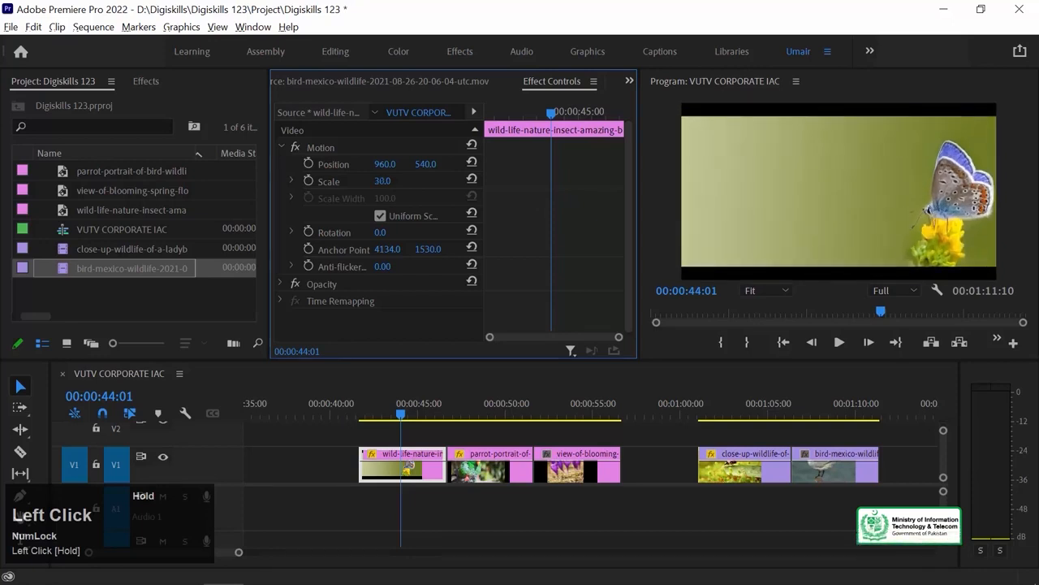
click(386, 183)
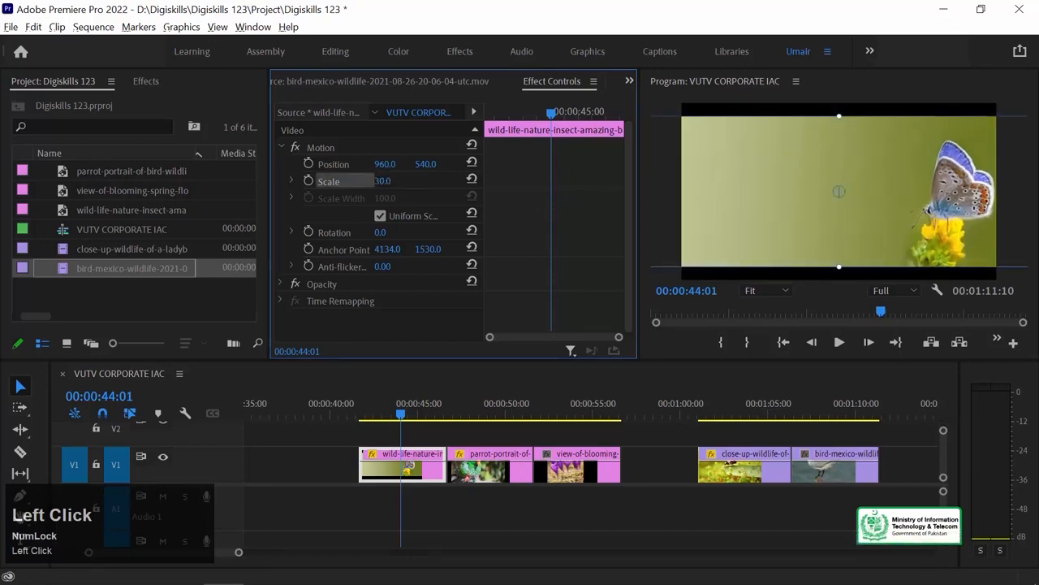
drag(382, 181, 388, 181)
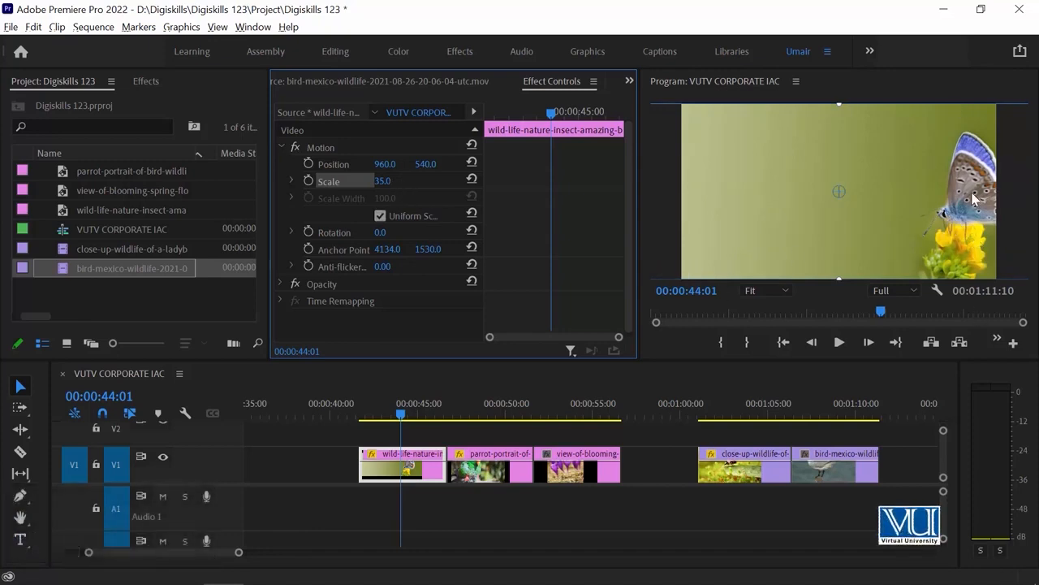
drag(390, 166, 4, 167)
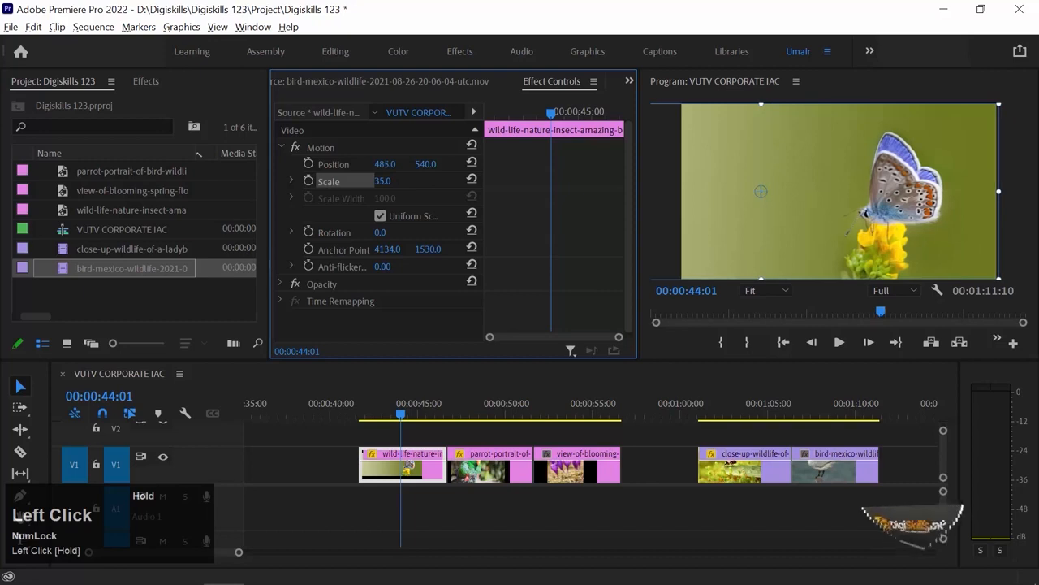
drag(4, 166, 8, 167)
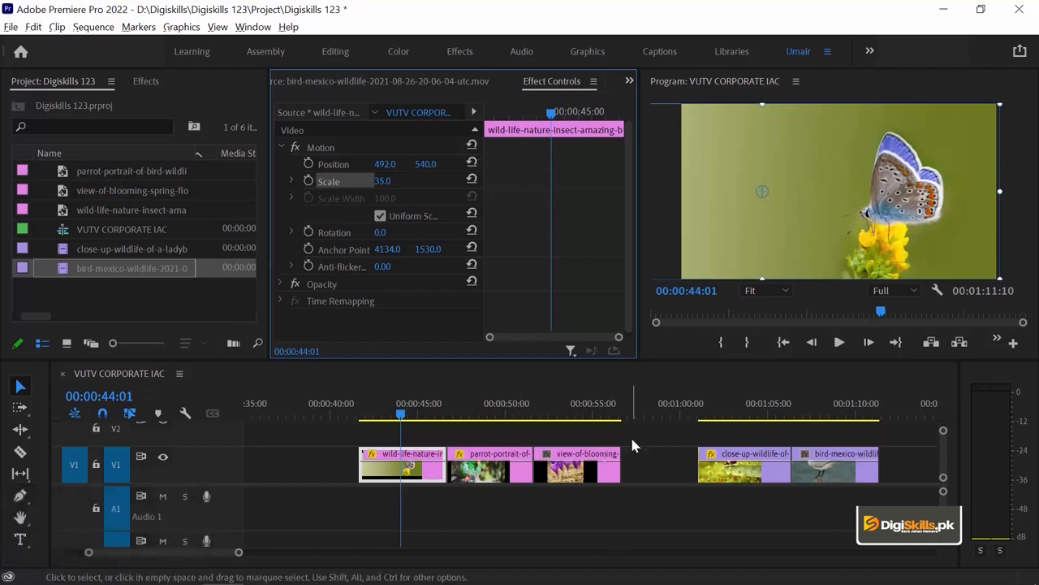
Compare the butterfly image with and without its Motion changes by resetting and restoring them and by toggling the effect off and on
click(471, 145)
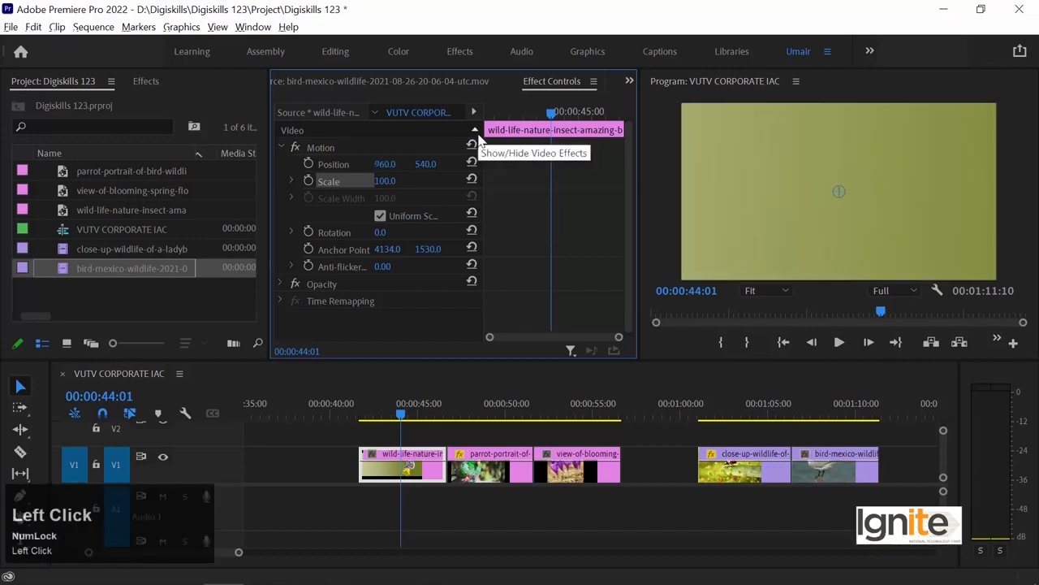
key(ctrl+z)
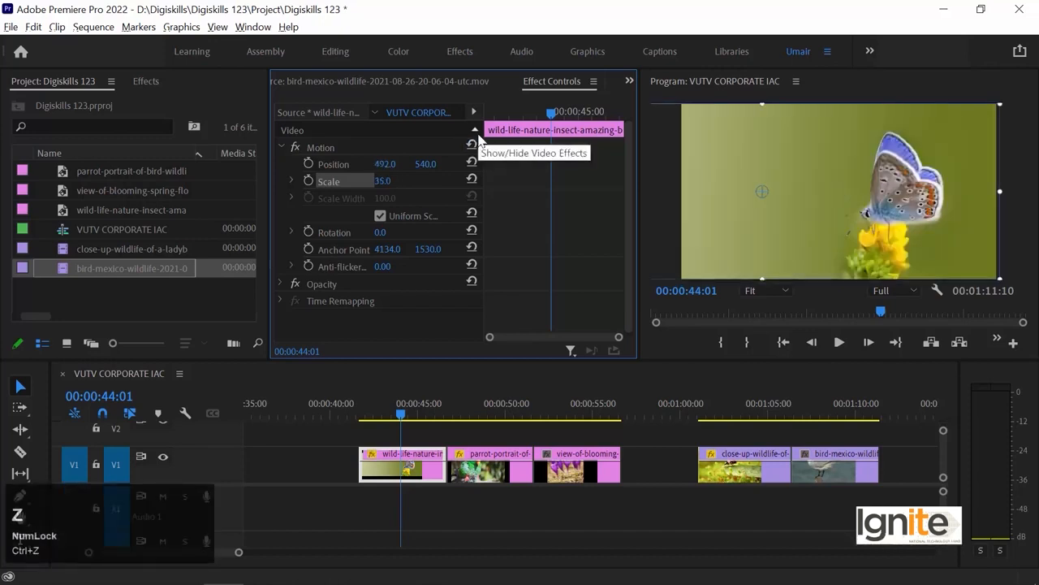
click(333, 147)
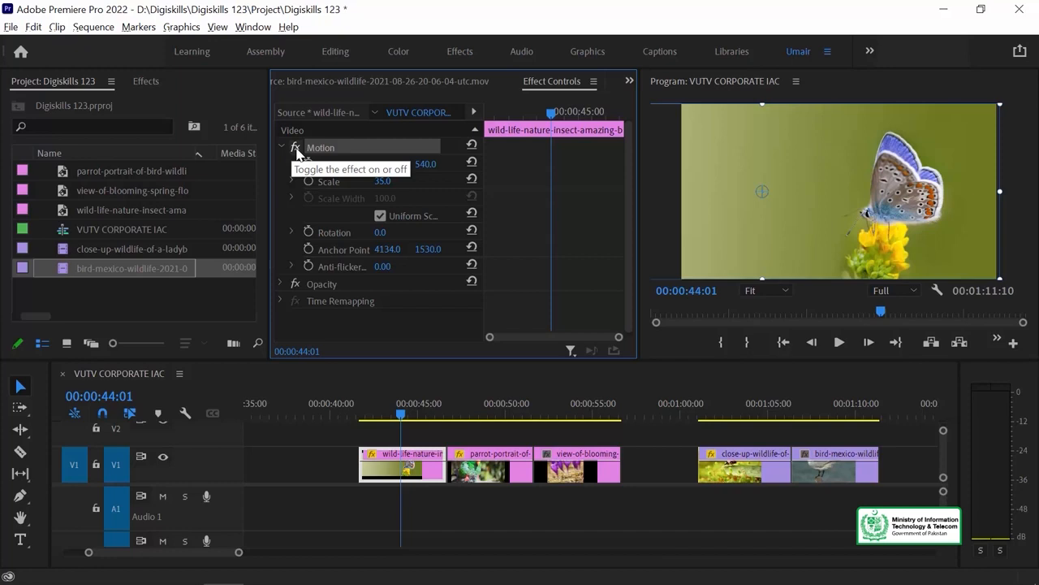
click(296, 147)
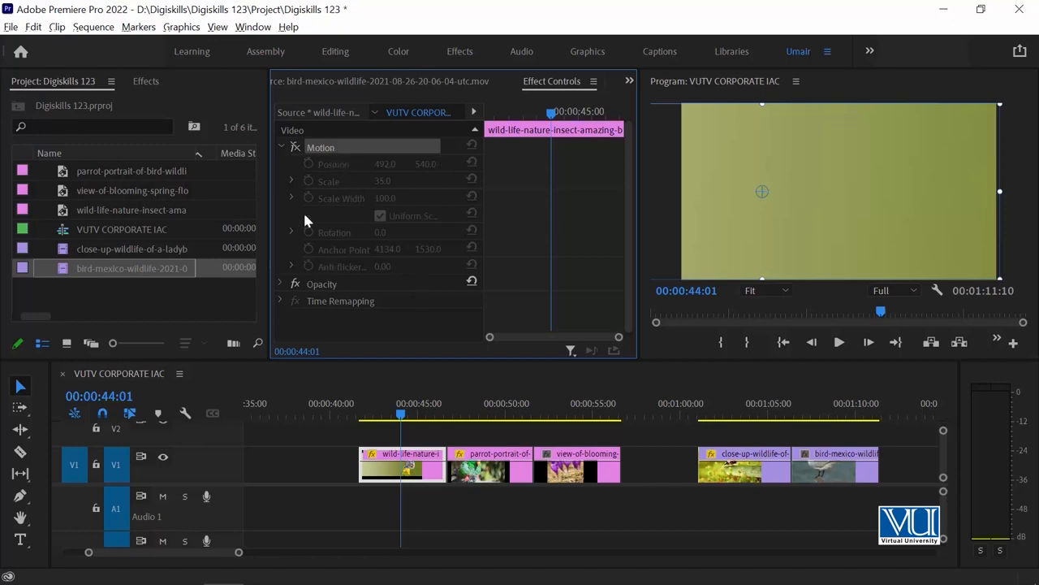
click(294, 148)
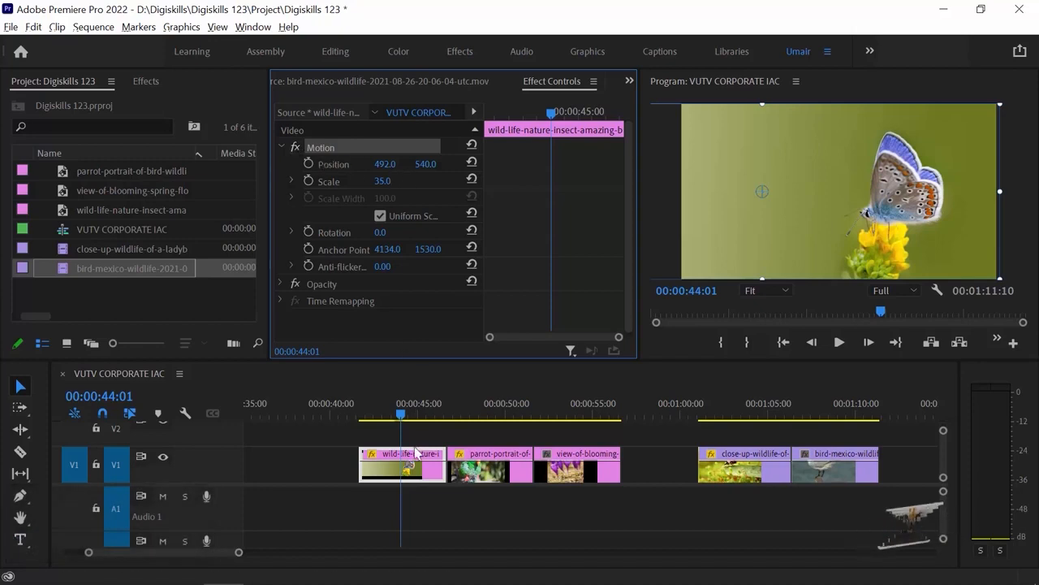
Try a different scale and vertical position for the parrot image at 00:00:48:10 and undo the adjustments
drag(423, 407, 477, 409)
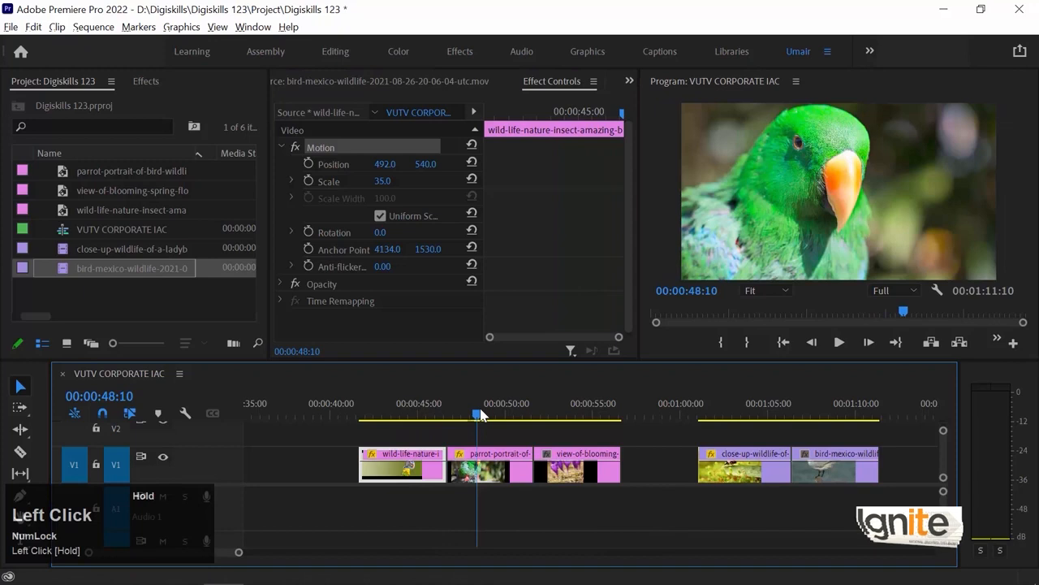
click(505, 476)
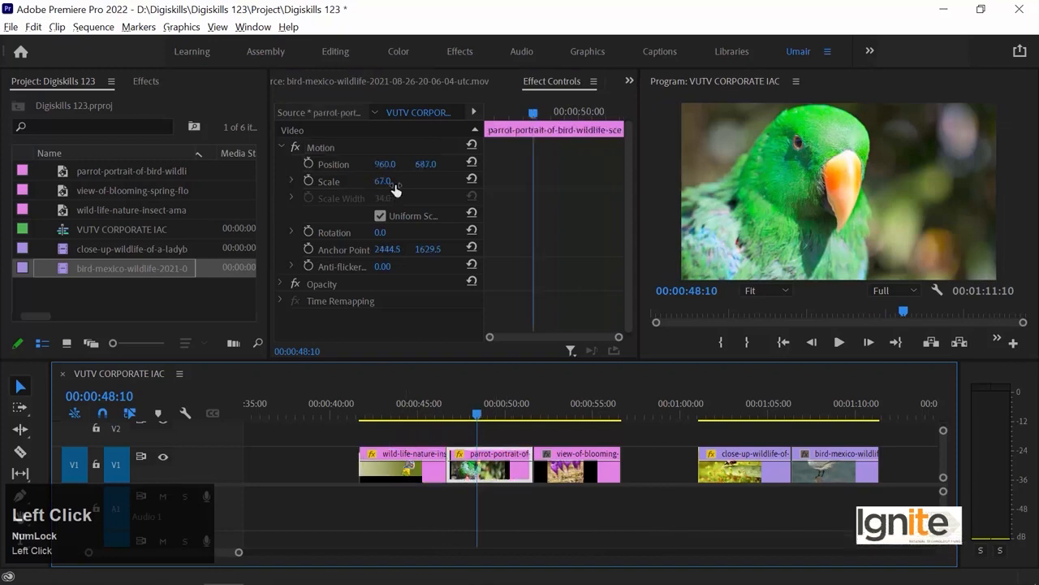
drag(386, 186, 426, 164)
key(ctrl+z)
key(ctrl+z)
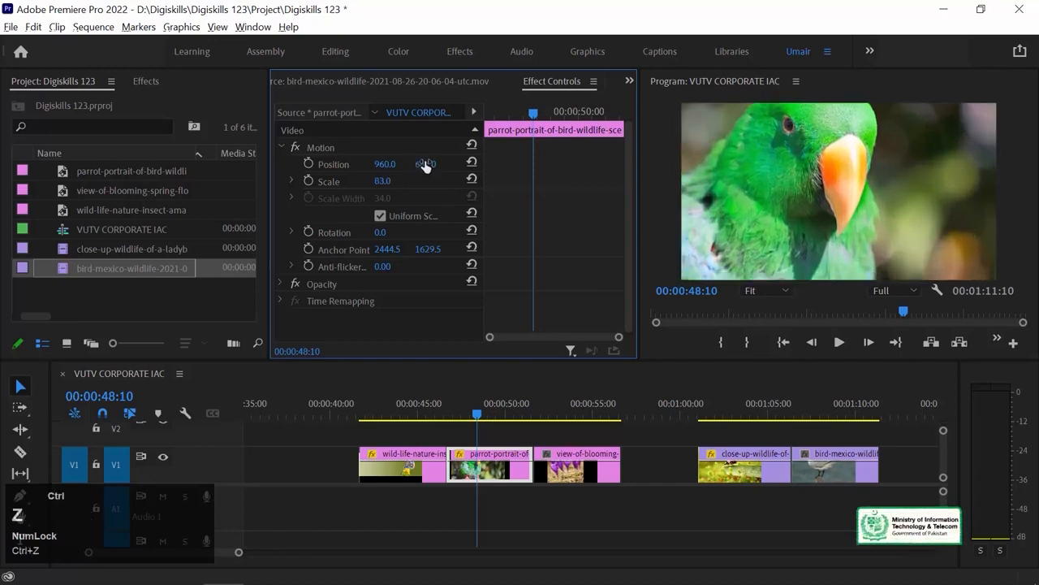
At 00:00:53:01, set the flower image's scale to 61 and its vertical position to 568
click(558, 406)
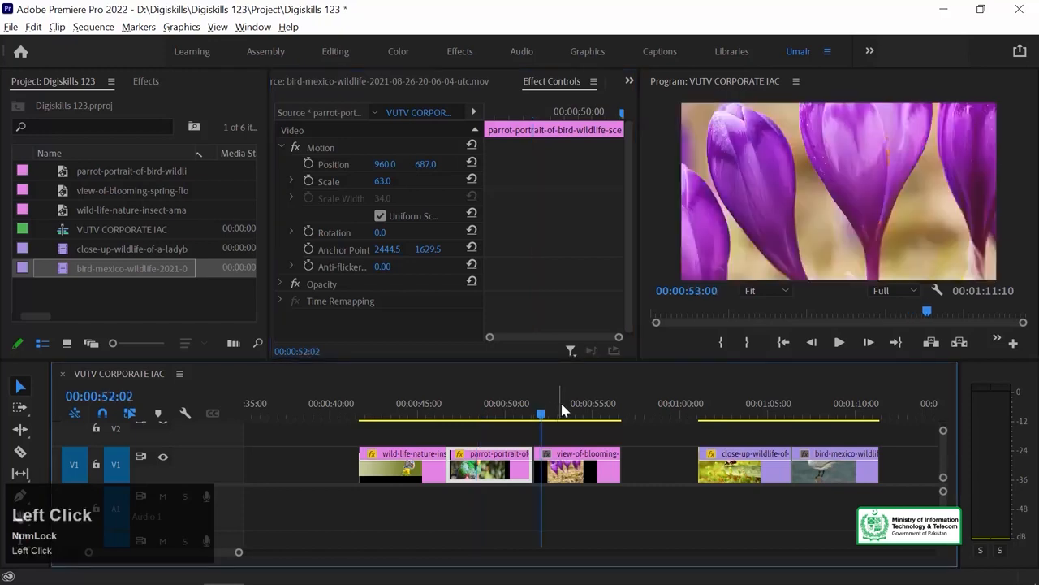
click(538, 446)
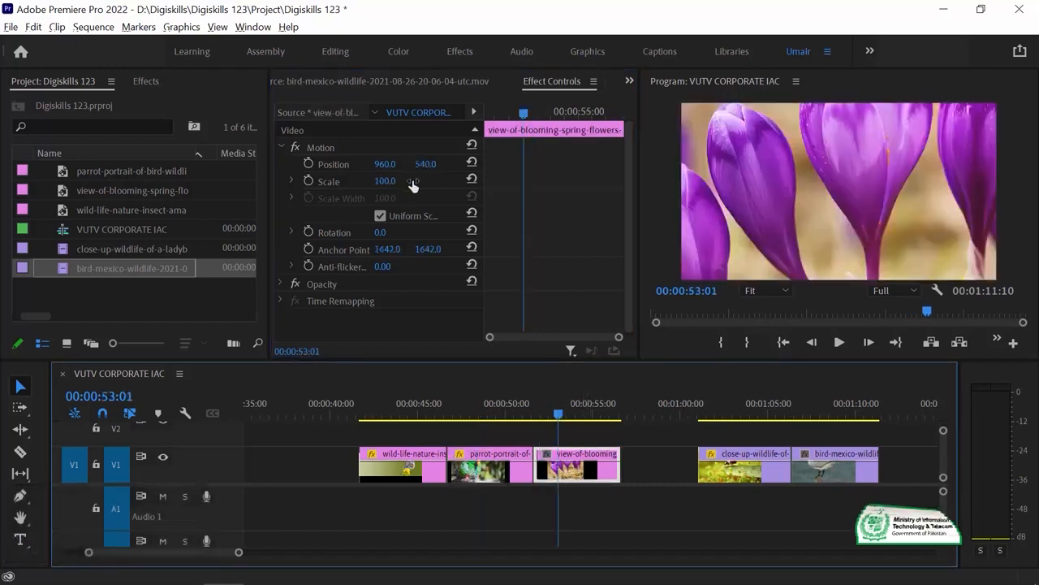
drag(392, 185, 355, 185)
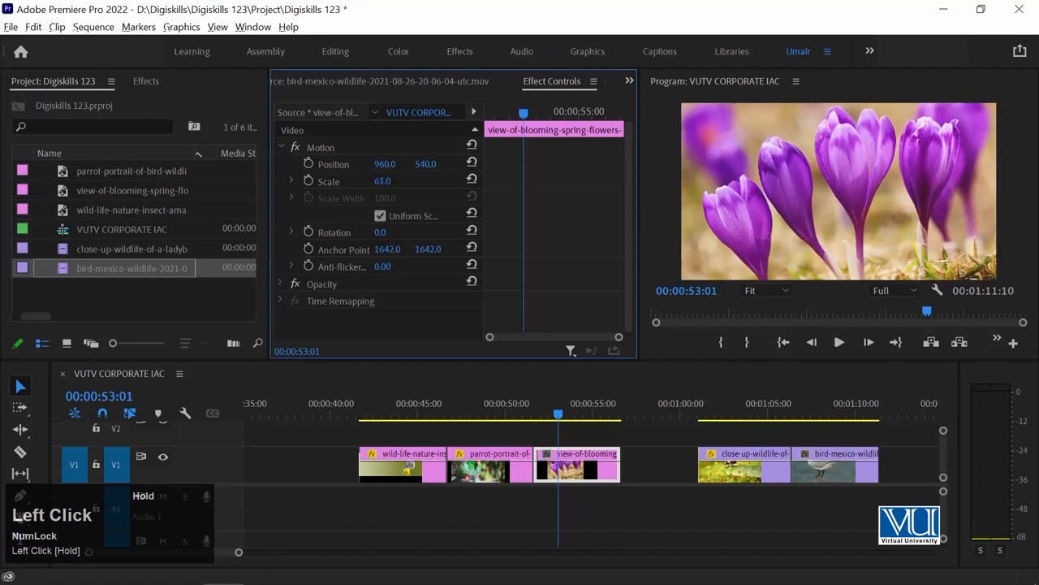
drag(425, 164, 440, 164)
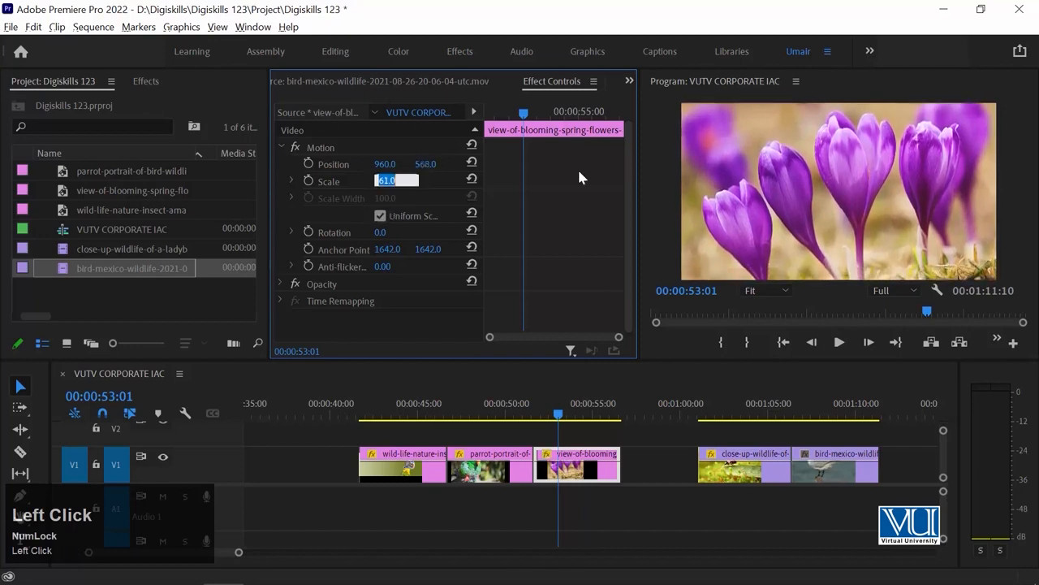
Set the flower image's scale to 65 and its rotation to 11°, undoing the first rotation attempt
text(65)
key(Return)
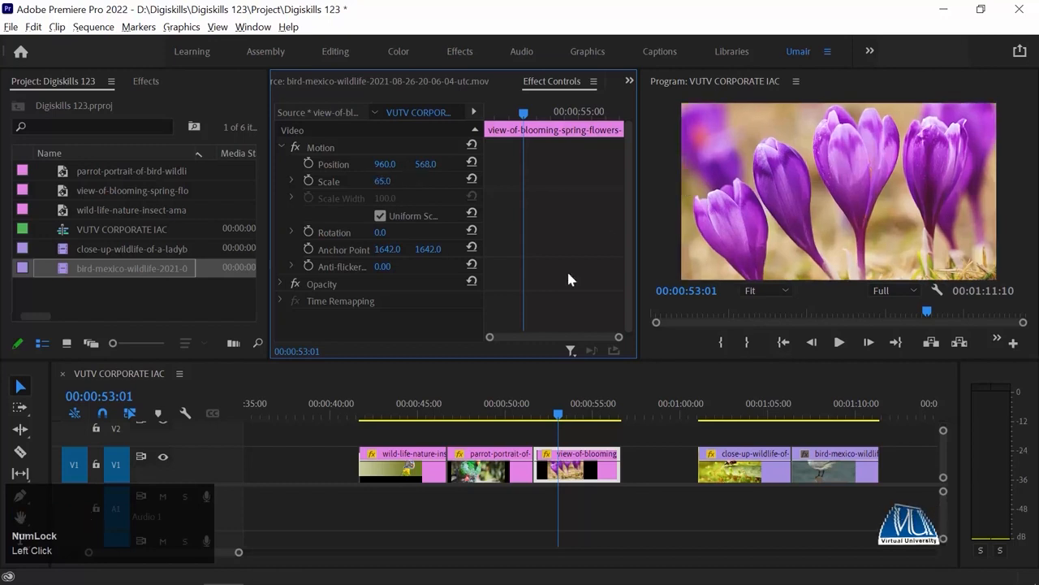
drag(380, 233, 388, 233)
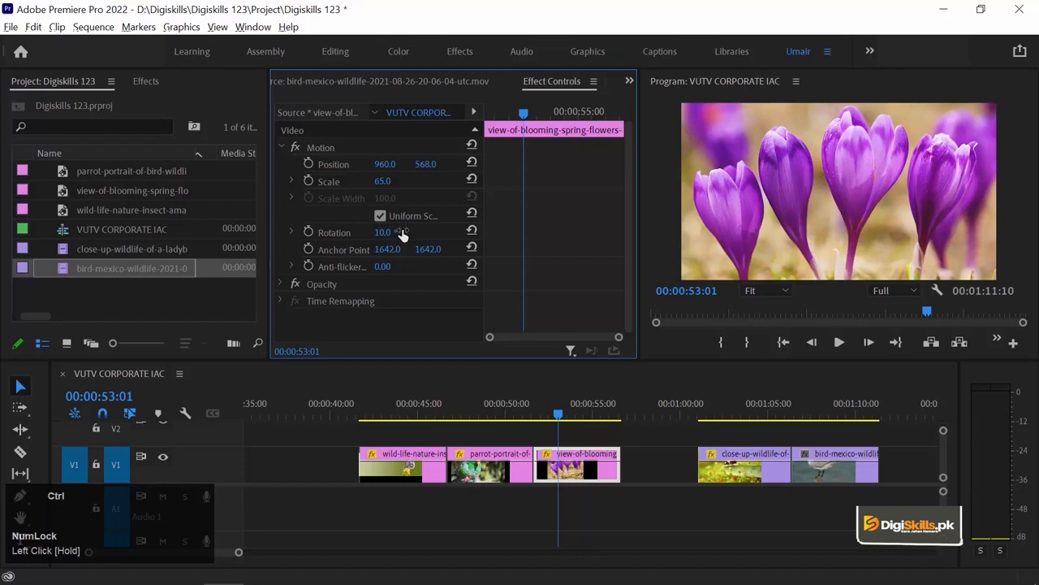
key(ctrl+z)
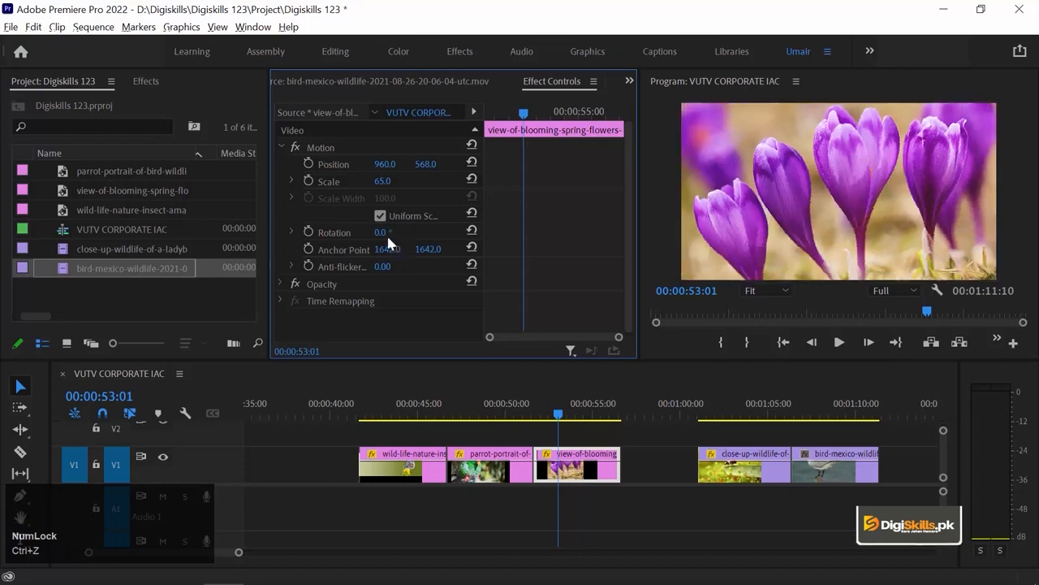
drag(384, 233, 393, 232)
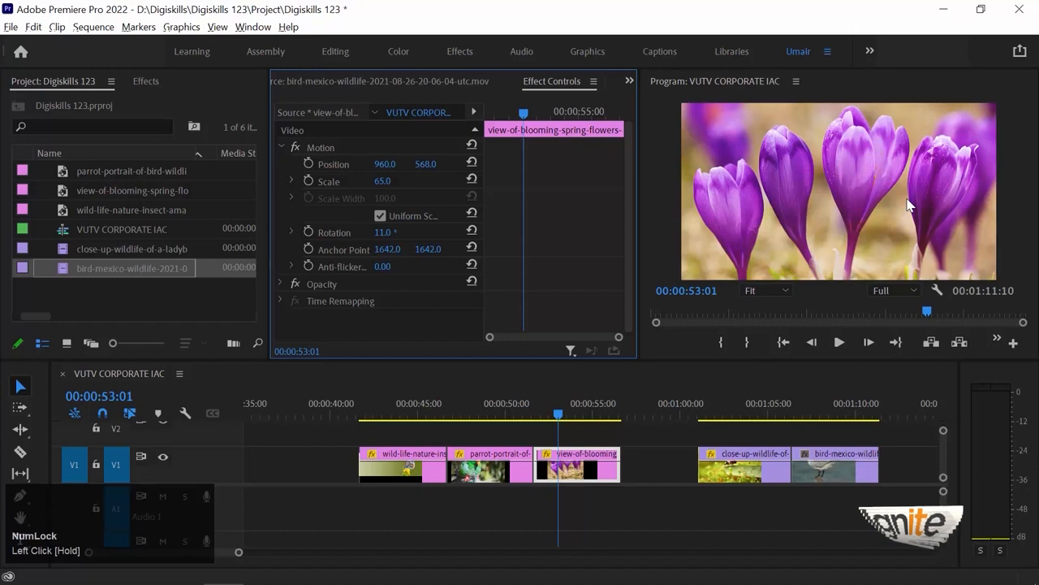
Ripple delete the empty gap between the flower image and the ladybug clip
right_click(661, 469)
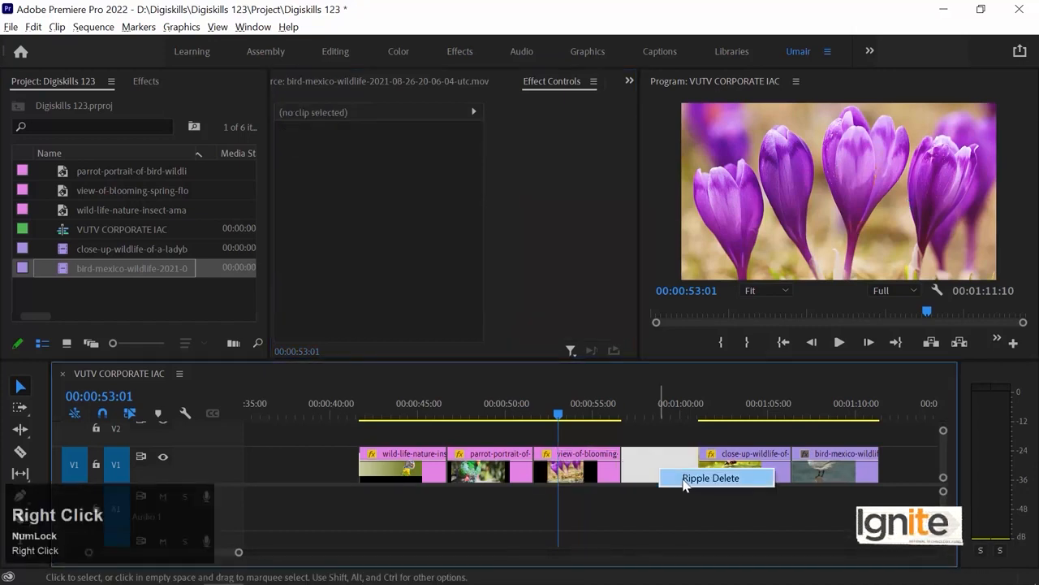
click(685, 479)
Review the start of each clip from the butterfly to the bird, and select the bird clip at 00:01:05:00 to check its Motion values
click(501, 414)
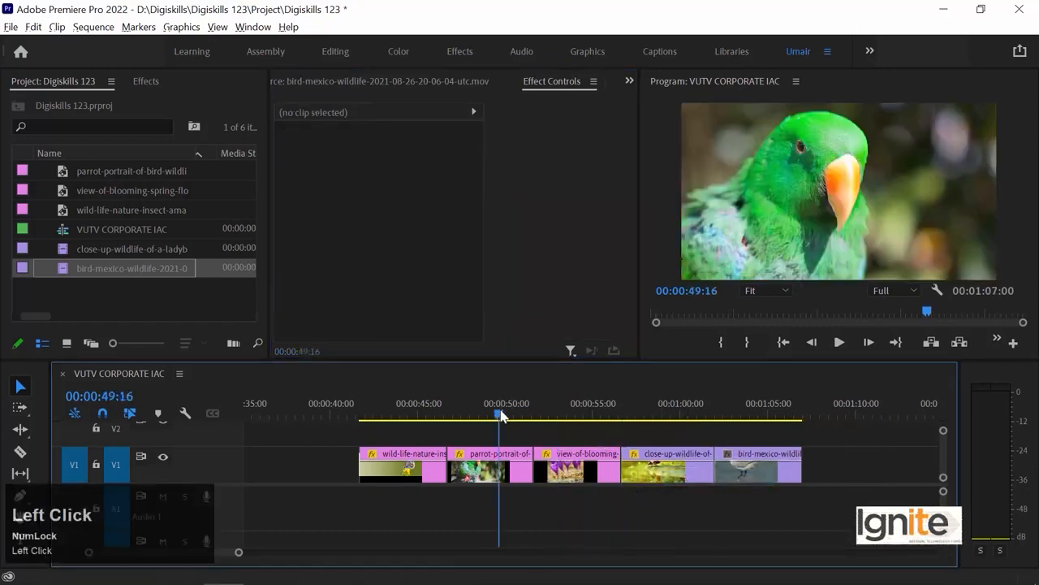
key(minus)
key(Up)
key(Up)
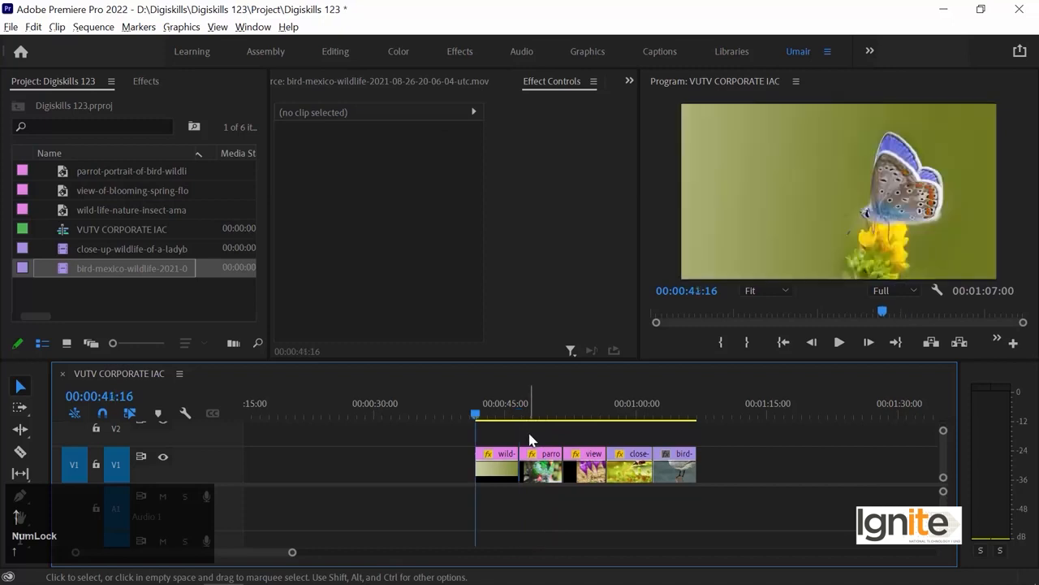
key(Down)
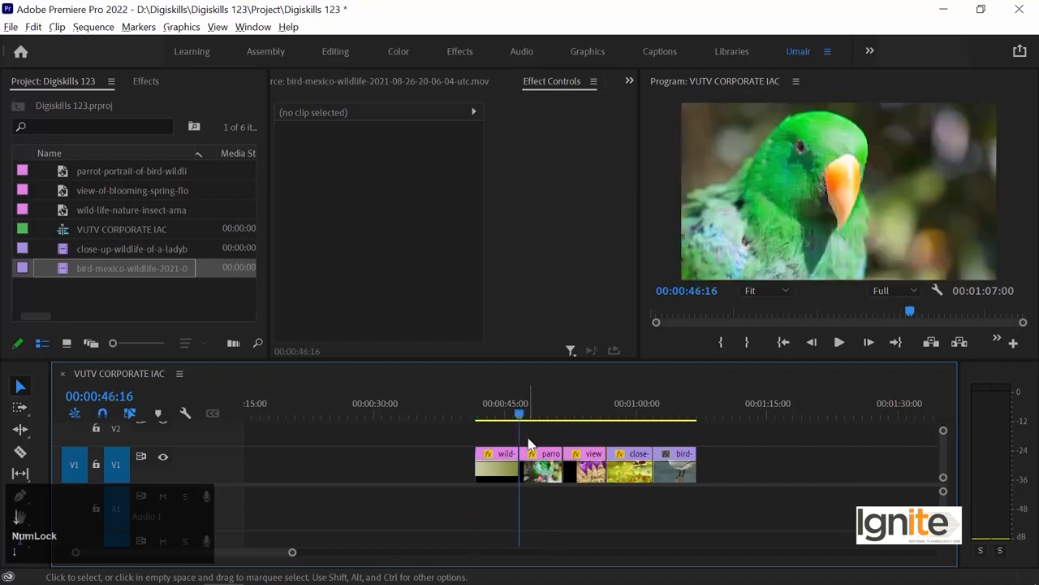
key(Down)
key(Down)
key(Down)
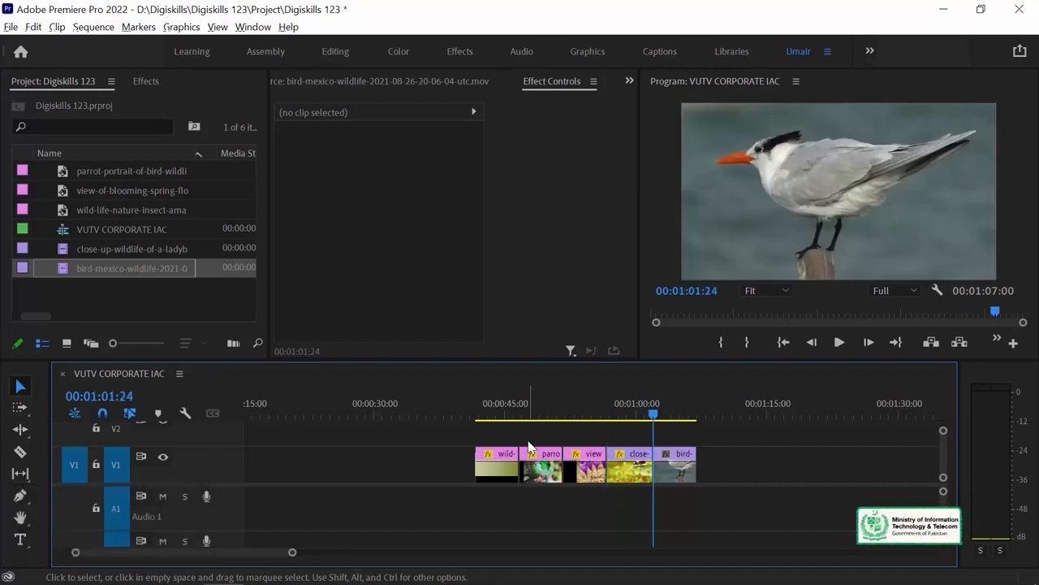
click(680, 432)
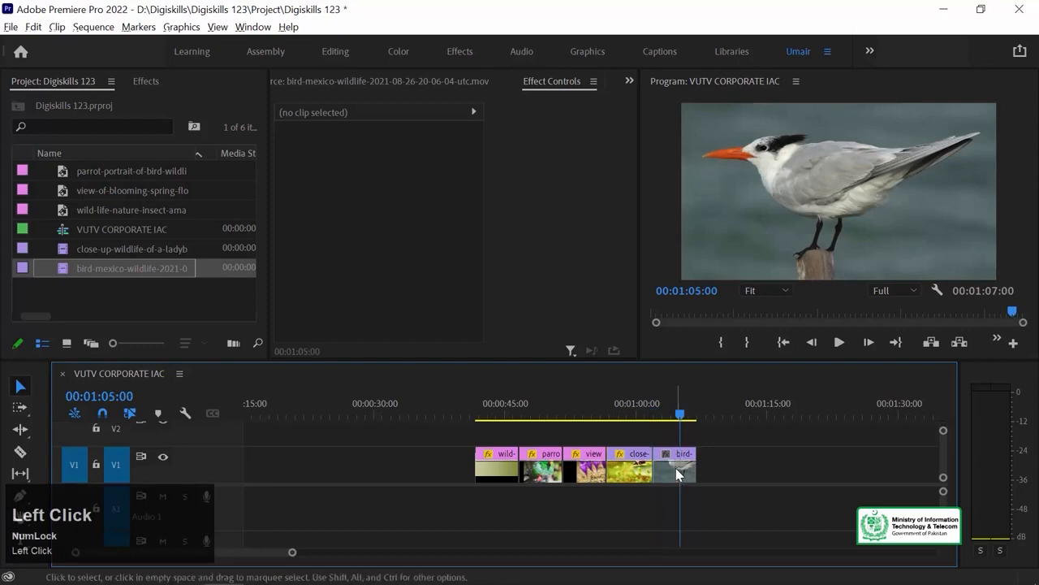
click(675, 468)
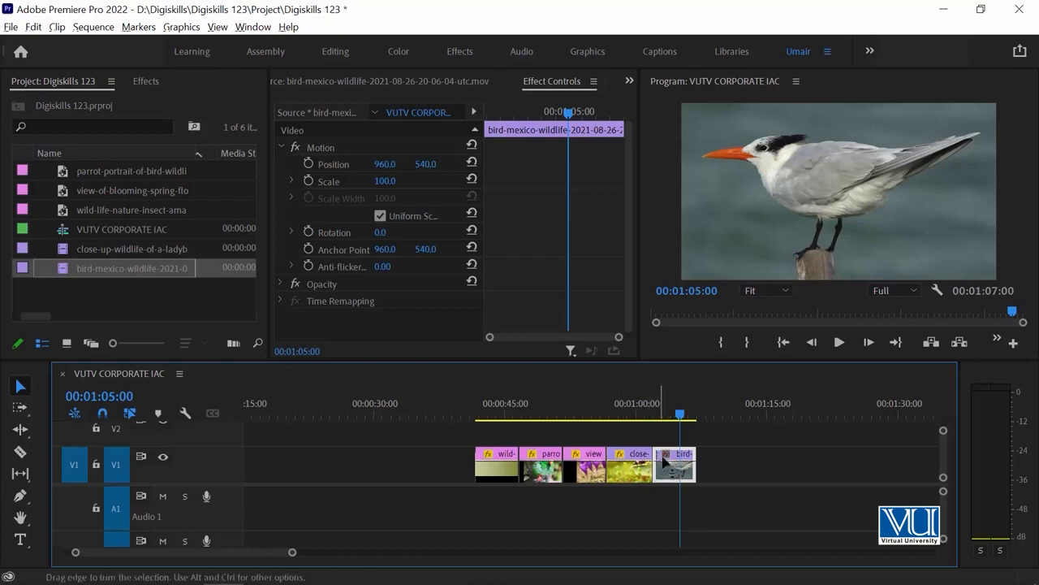
Enlarge the Video 1 track and look over the parrot, bird and ladybug clips at several points along the timeline
key(ctrl+equal)
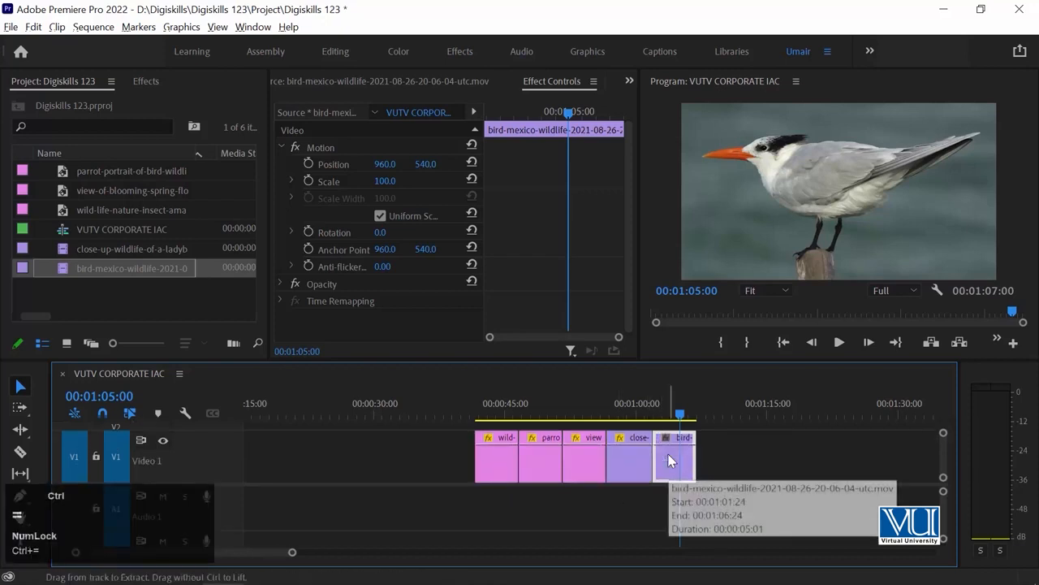
key(equal)
key(equal)
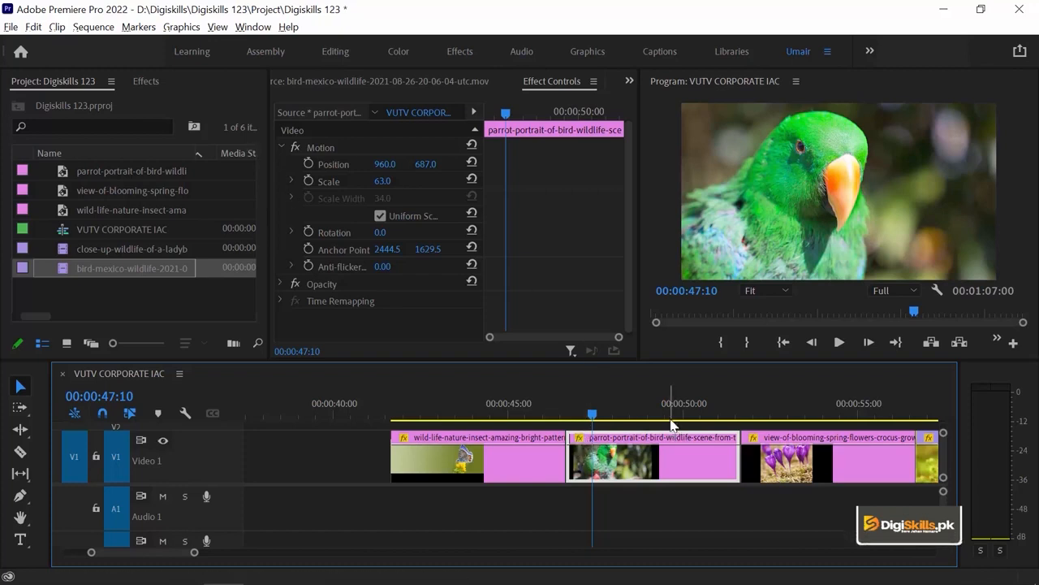
key(minus)
click(869, 408)
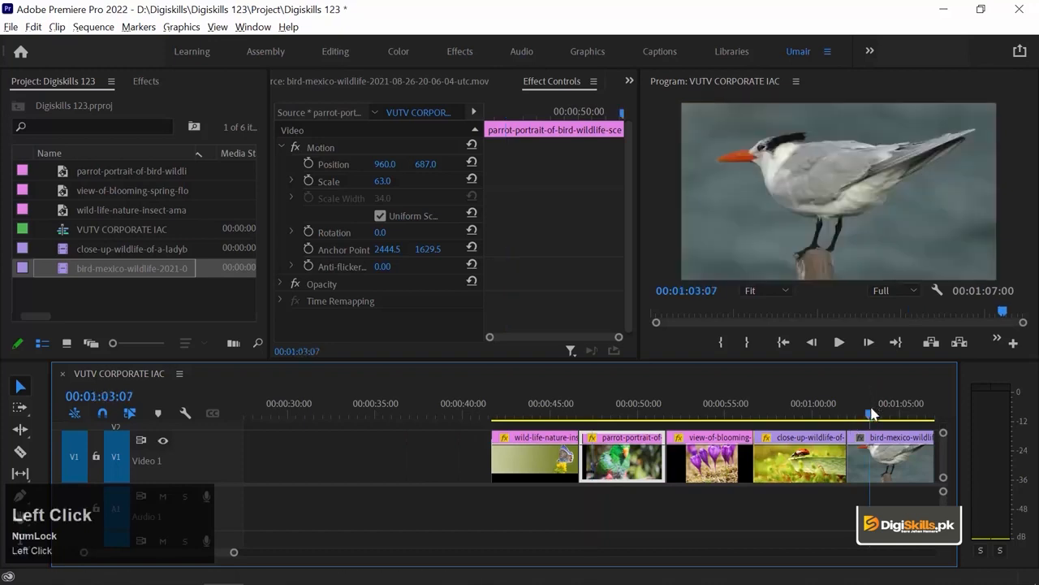
key(equal)
key(equal)
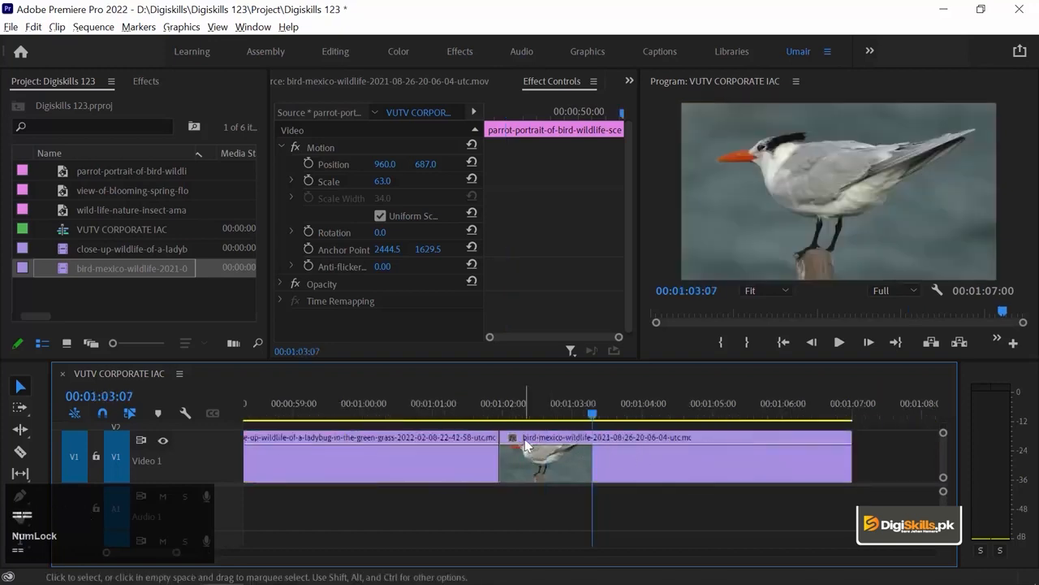
key(minus)
key(minus)
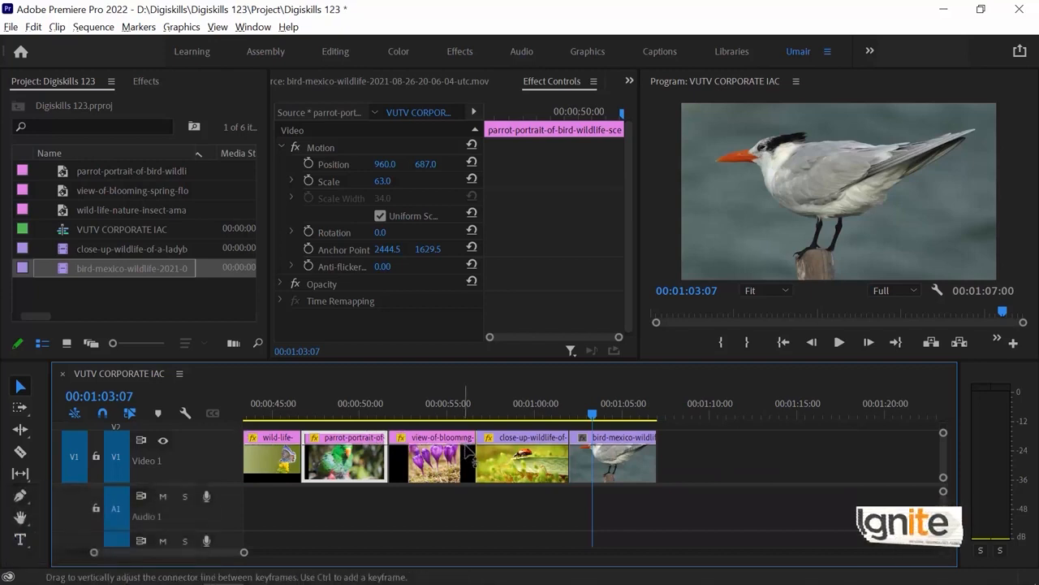
key(minus)
click(542, 412)
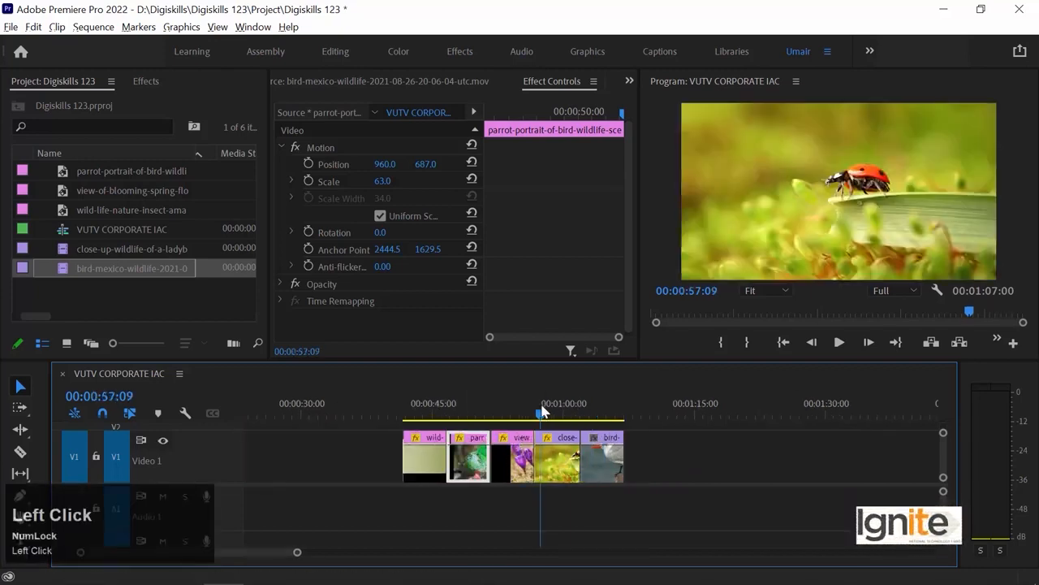
key(Down)
click(560, 410)
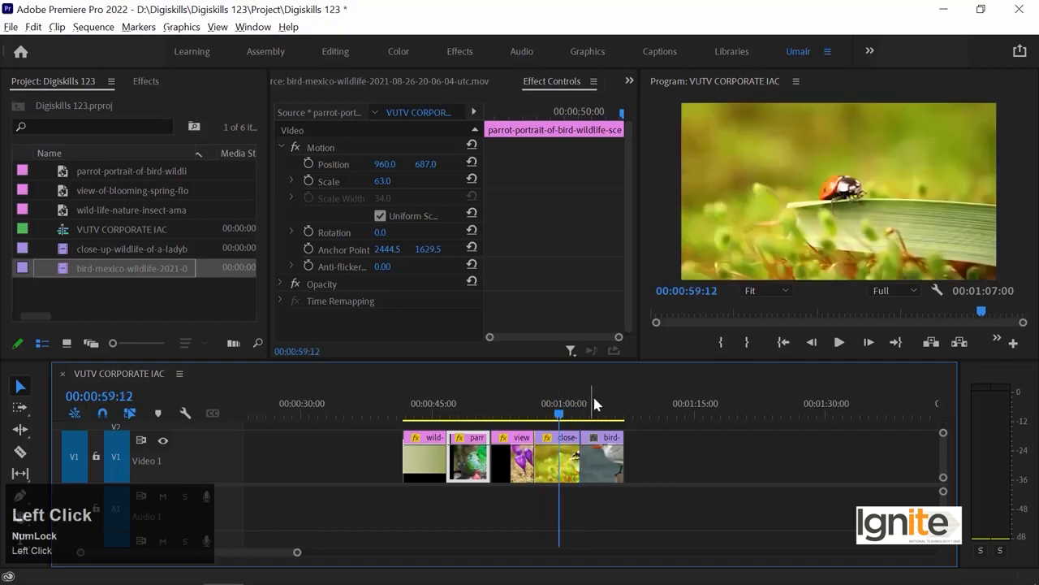
At 00:01:03:07, try shifting the bird clip's horizontal anchor point to 875 and bring it back near the frame centre
click(593, 403)
click(603, 457)
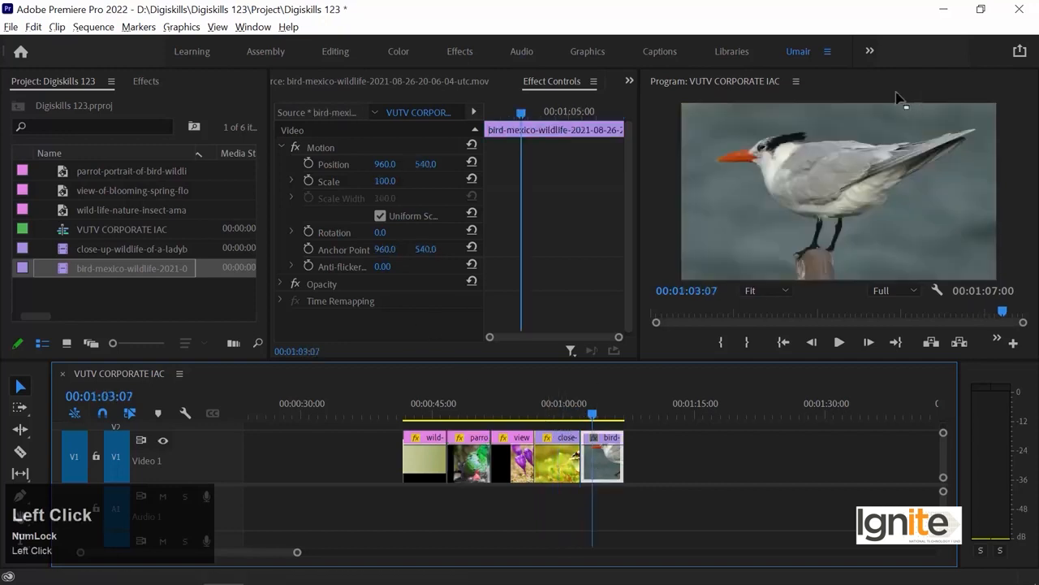
click(385, 182)
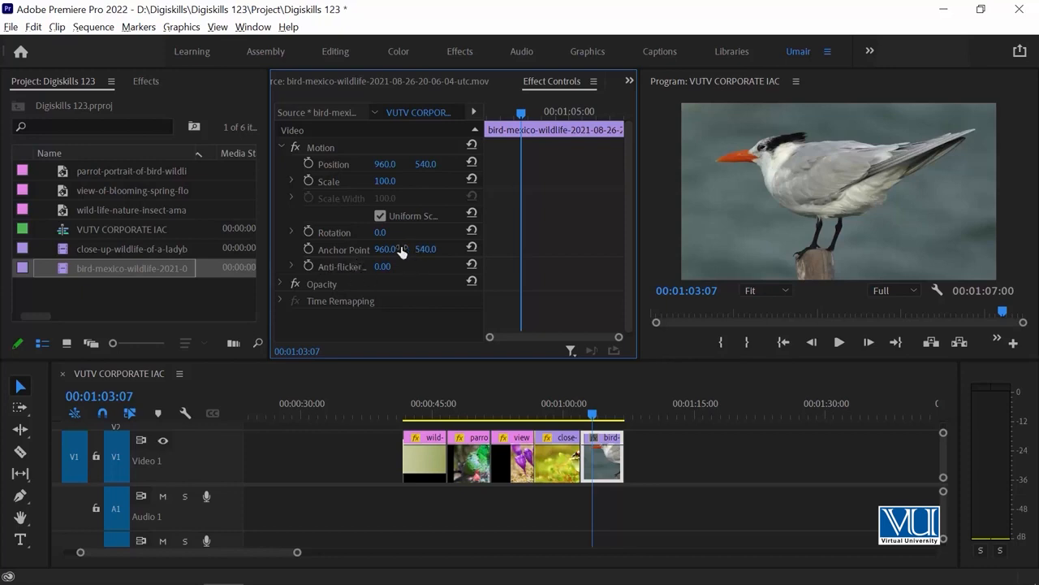
drag(396, 252, 328, 252)
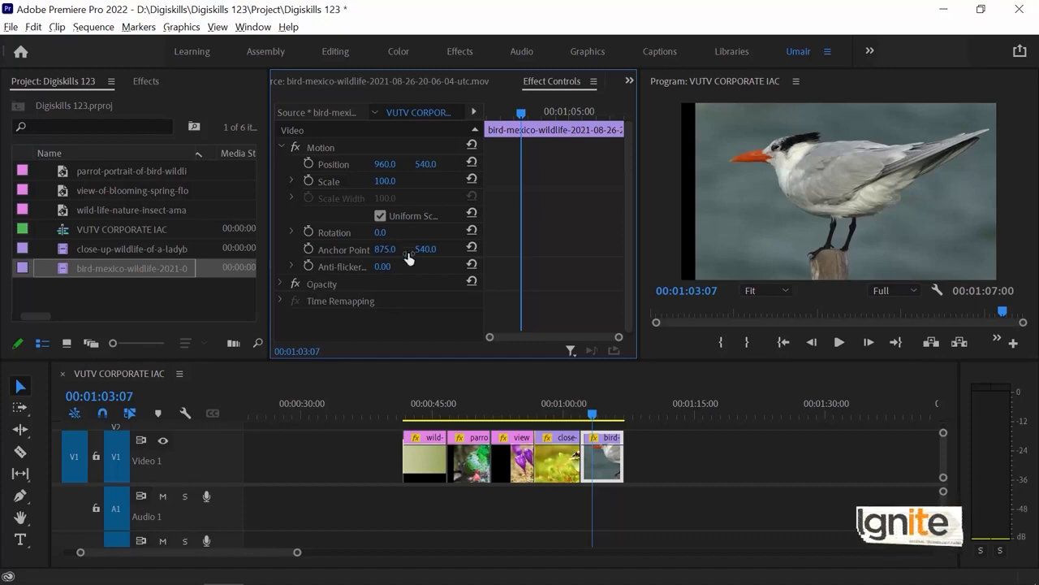
drag(380, 255, 453, 255)
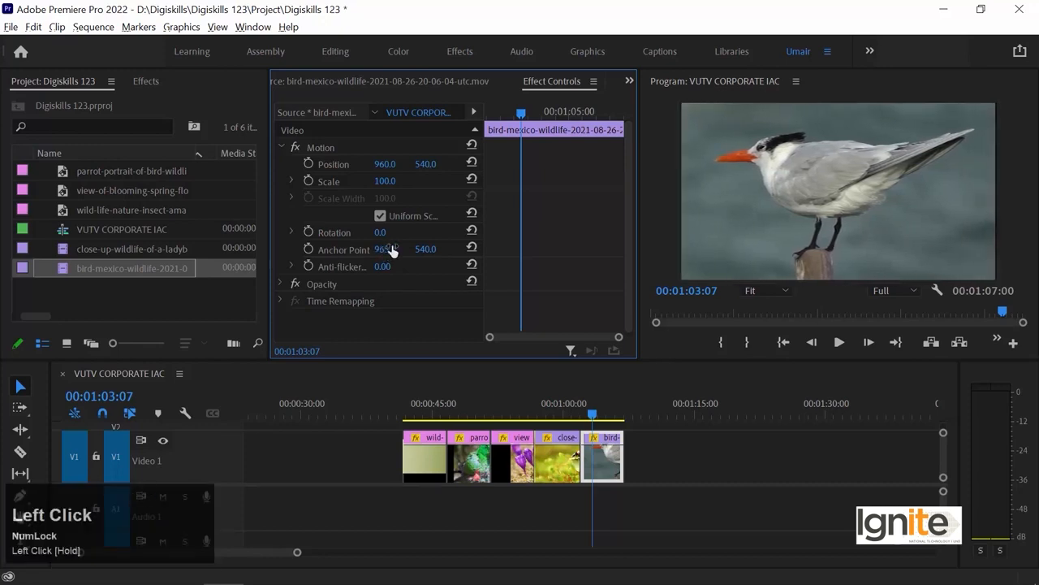
Check the butterfly image's Motion values at 00:00:41:16 and play the sequence through to the bird clip
click(360, 436)
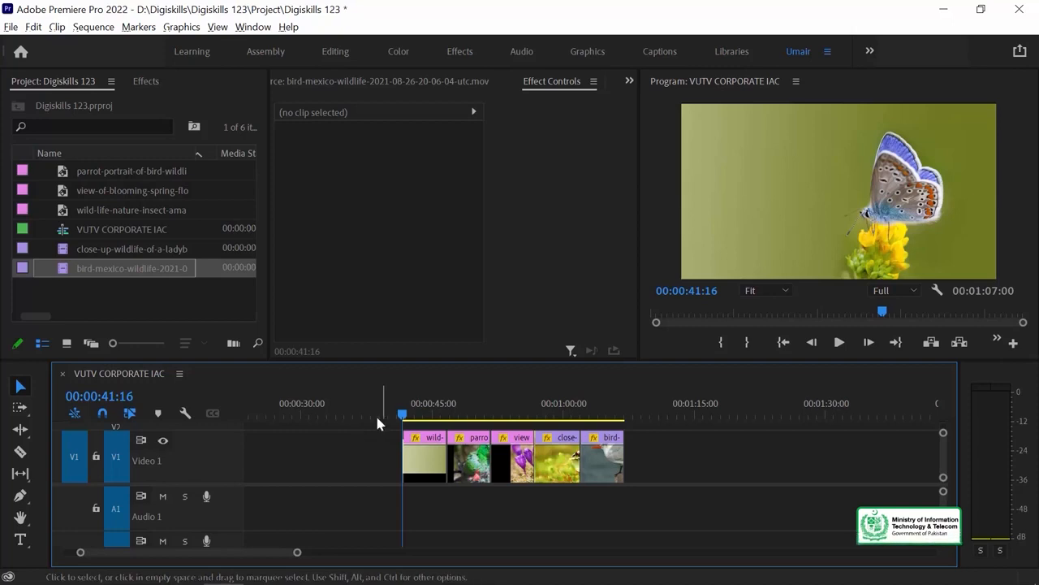
click(439, 465)
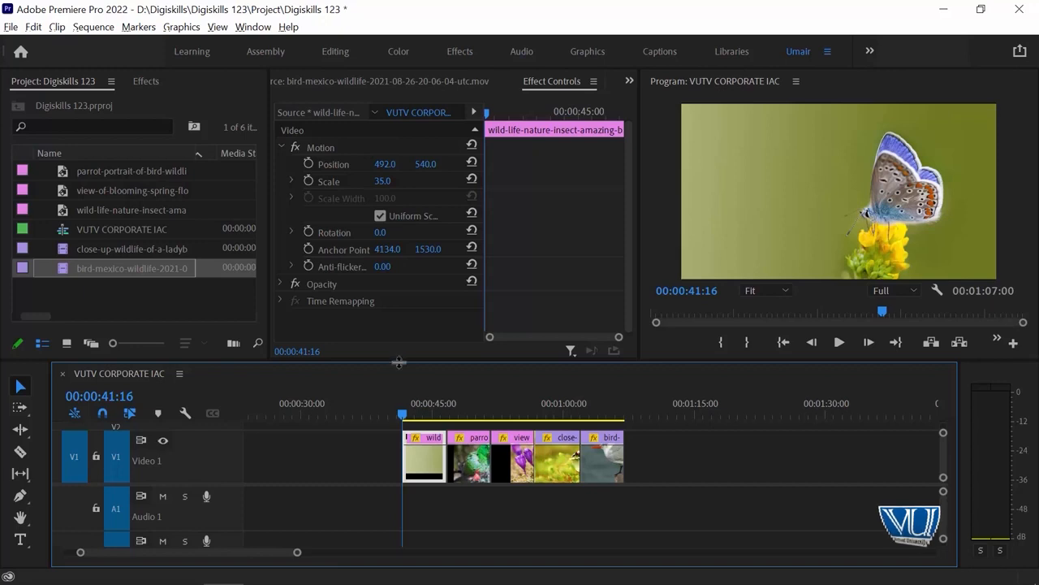
click(419, 413)
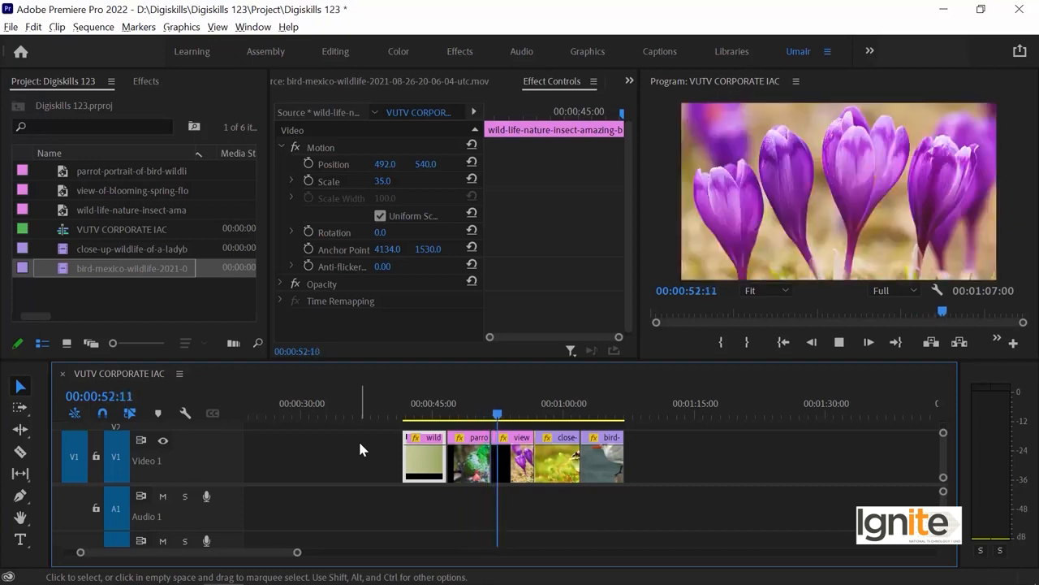
key(equal)
key(equal)
key(equal)
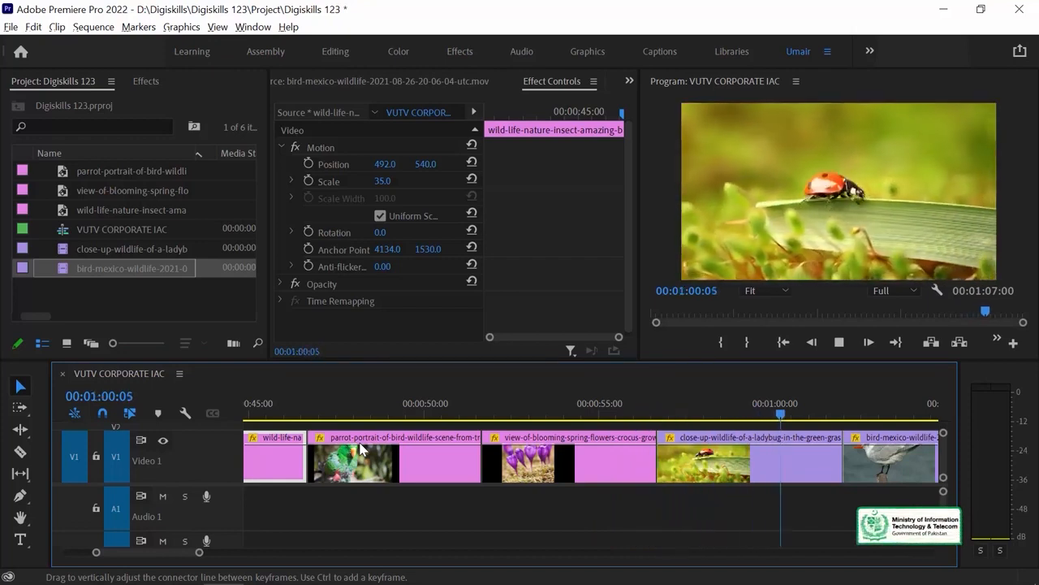
key(minus)
key(minus)
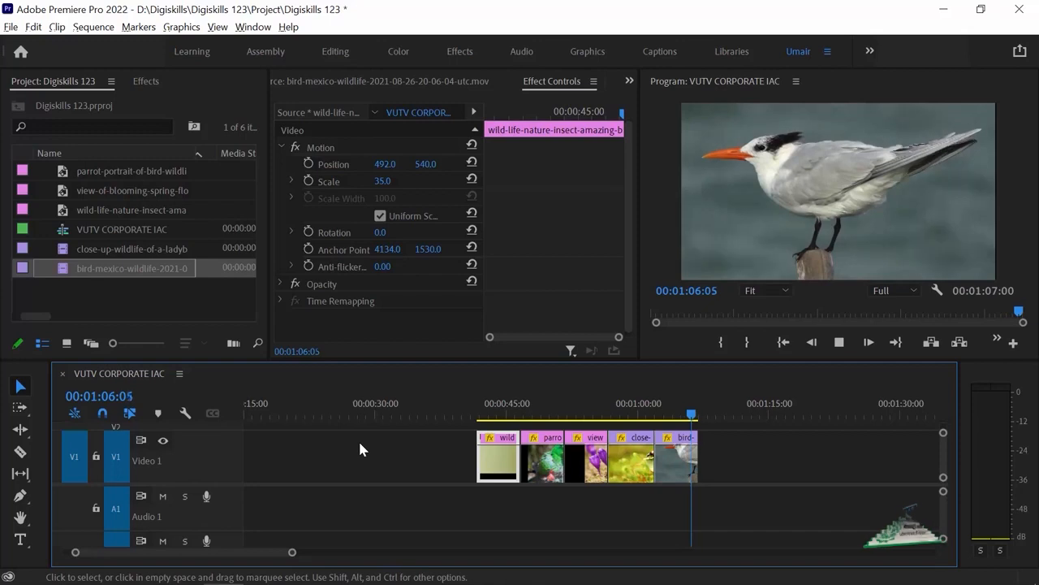
Step back three frames from the end of the sequence to 00:01:06:21 and view the bird clip's closing frames
key(Left)
key(Left)
key(Left)
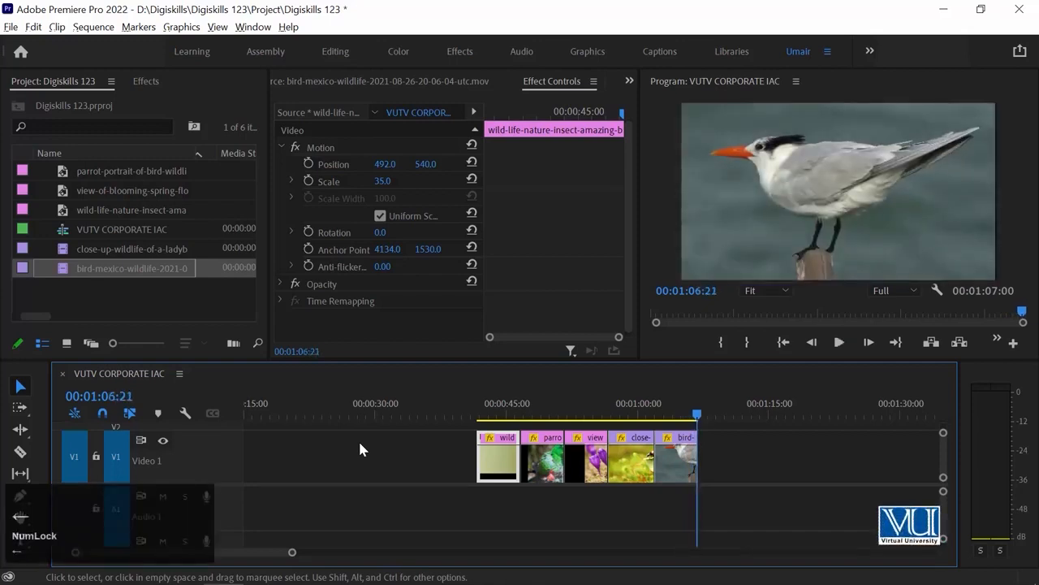
key(equal)
key(equal)
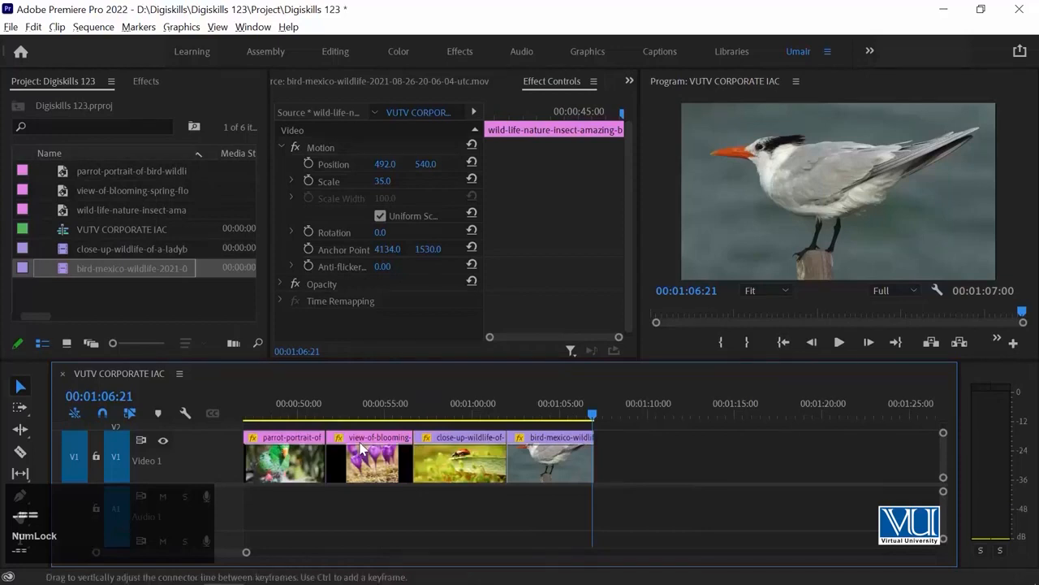
click(362, 449)
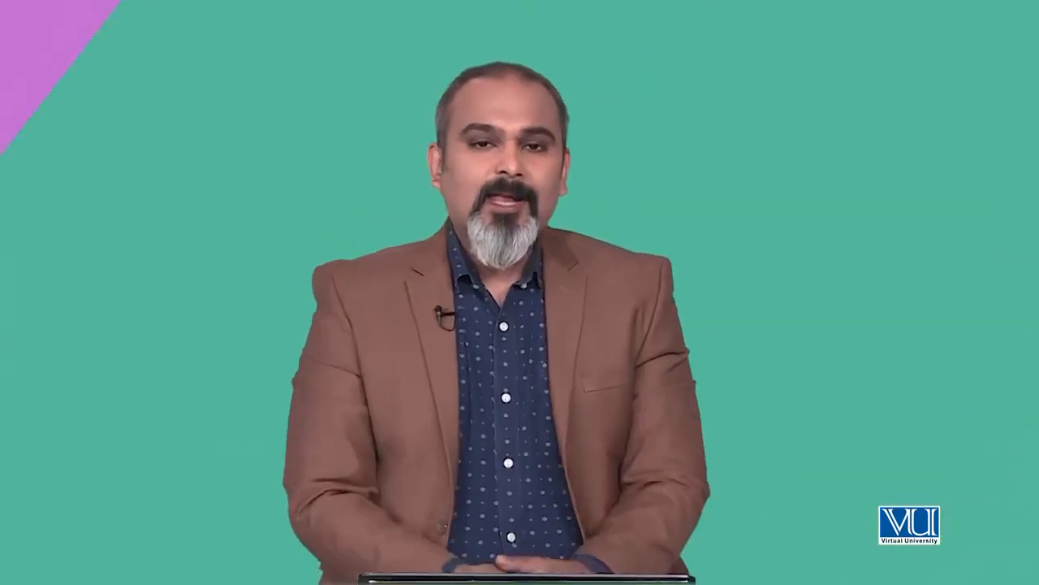